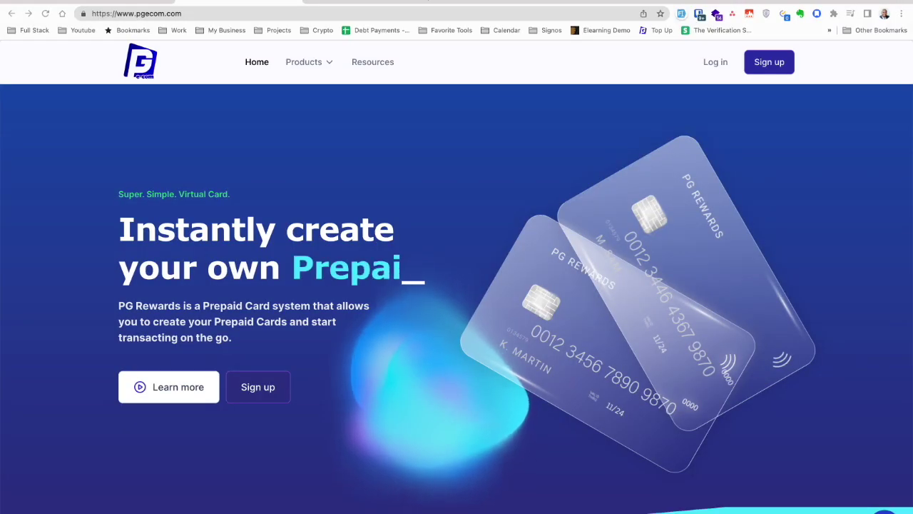
# Sign in to PG Rewards with the account e-mail and password to reach the dashboard
pyautogui.hotkey('ctrl', 'l')
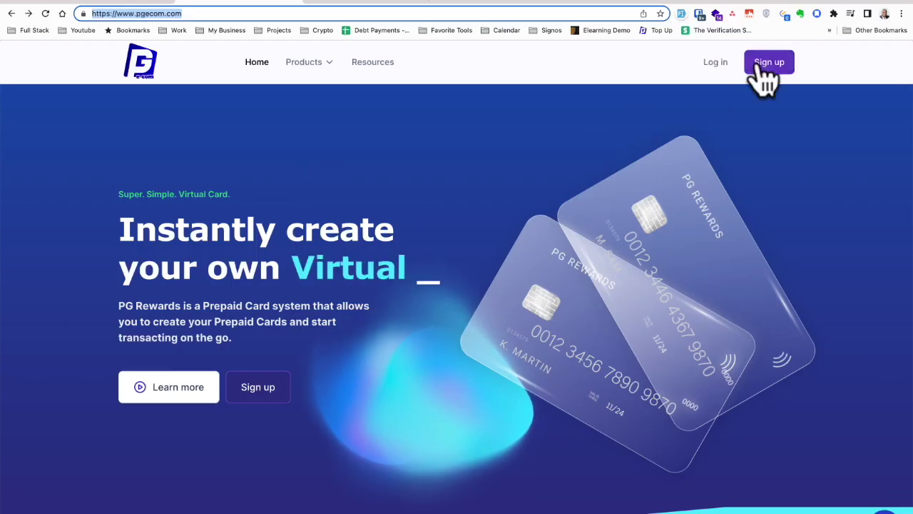
pyautogui.click(761, 66)
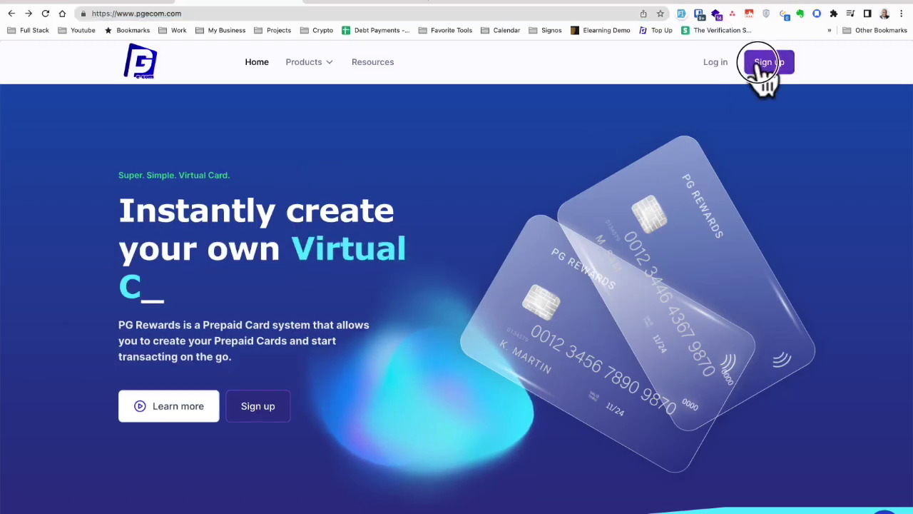
pyautogui.click(444, 113)
pyautogui.click(438, 150)
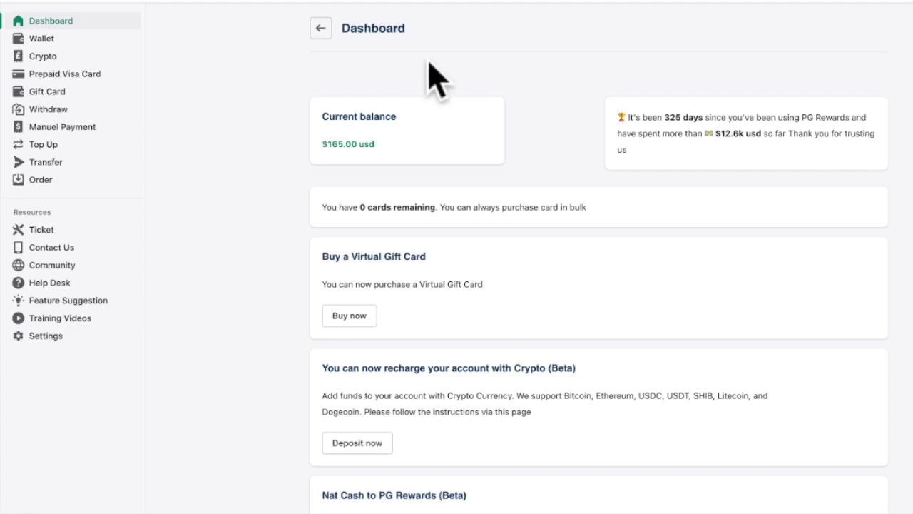
# Request a $20 Mon Cash wallet top-up and agree to the 3,371.76 HTG payment
pyautogui.click(57, 40)
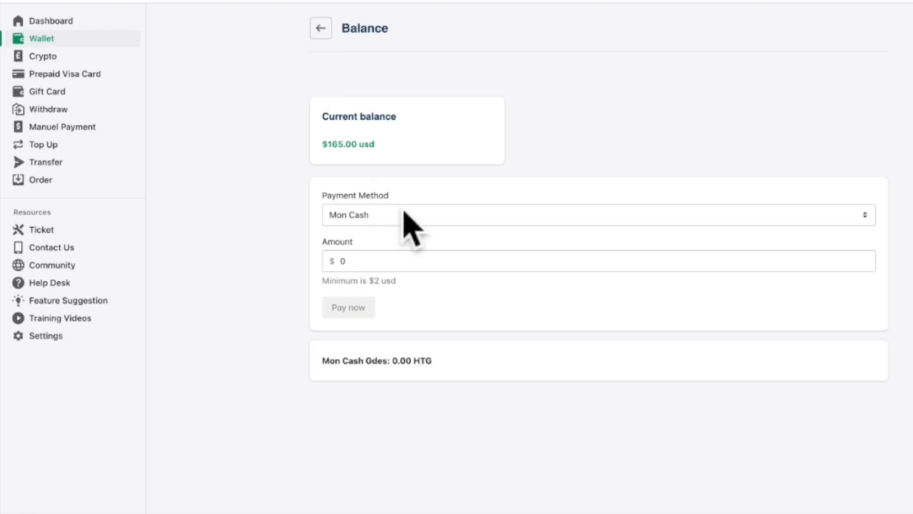
pyautogui.click(366, 264)
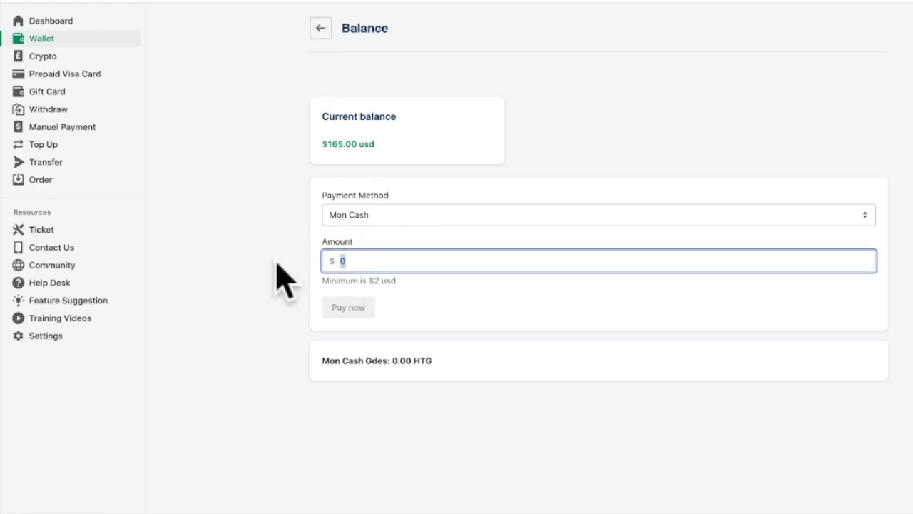
pyautogui.write('5')
pyautogui.press('BackSpace')
pyautogui.write('20')
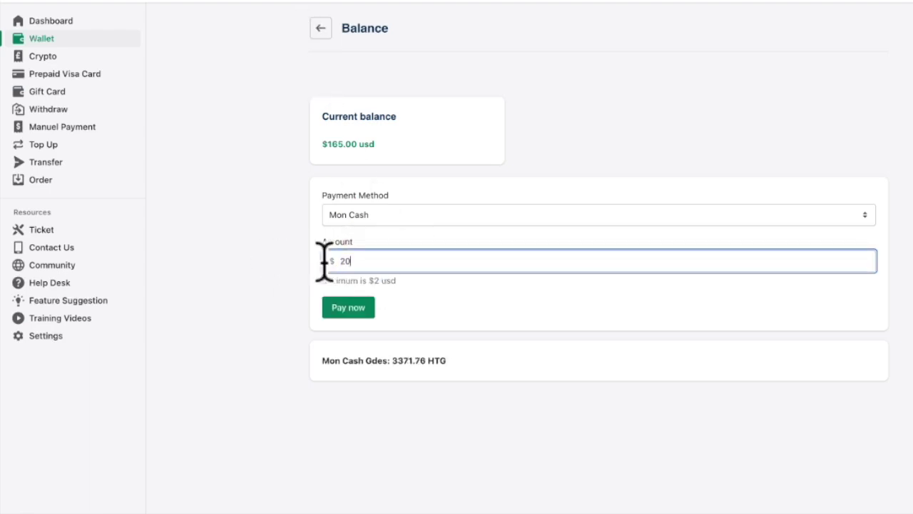
pyautogui.moveTo(354, 261); pyautogui.dragTo(316, 261)
pyautogui.click(348, 314)
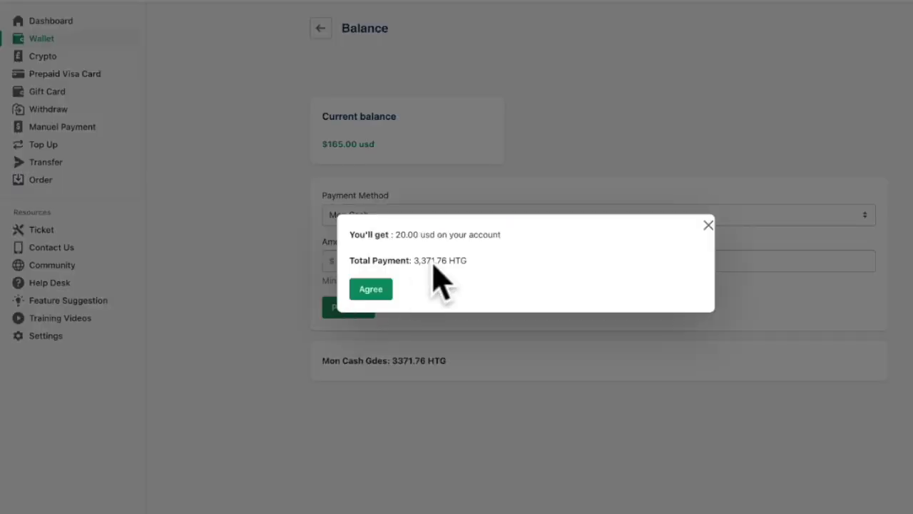
pyautogui.moveTo(421, 261); pyautogui.dragTo(468, 261)
pyautogui.click(371, 289)
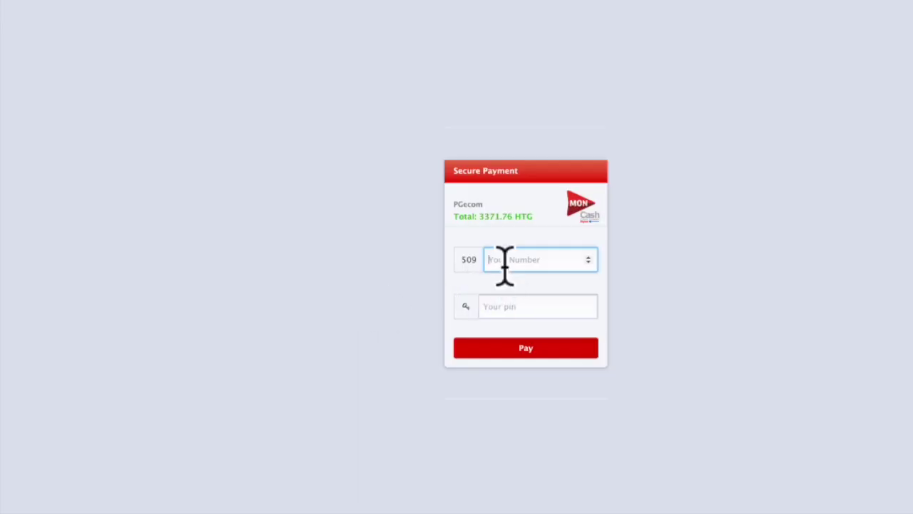
# Abandon the MonCash PIN entry and check the $165.00 balance back in PG Rewards
pyautogui.click(488, 307)
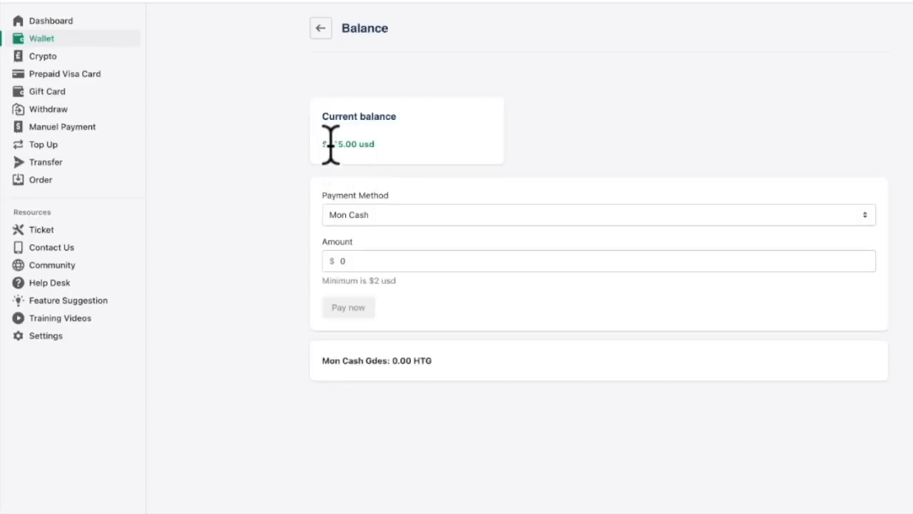
pyautogui.moveTo(330, 144); pyautogui.dragTo(351, 143)
pyautogui.click(350, 147)
pyautogui.doubleClick(332, 142)
# Recheck the $165.00 dashboard balance, then go to the Prepaid Visa Card page
pyautogui.click(70, 39)
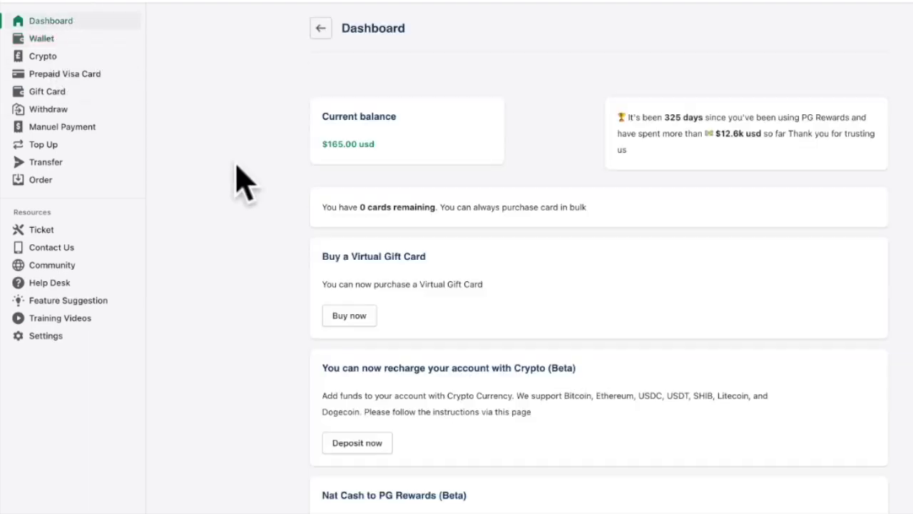
pyautogui.moveTo(383, 147); pyautogui.dragTo(311, 142)
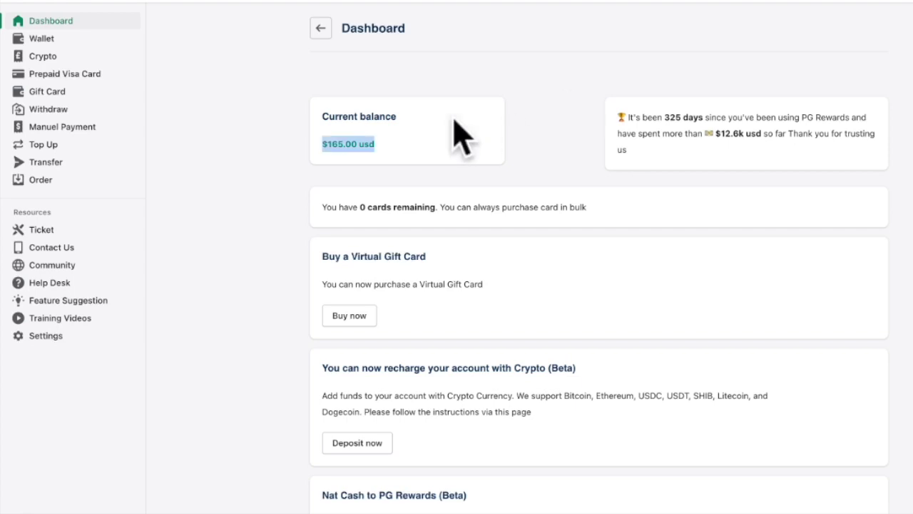
pyautogui.click(70, 77)
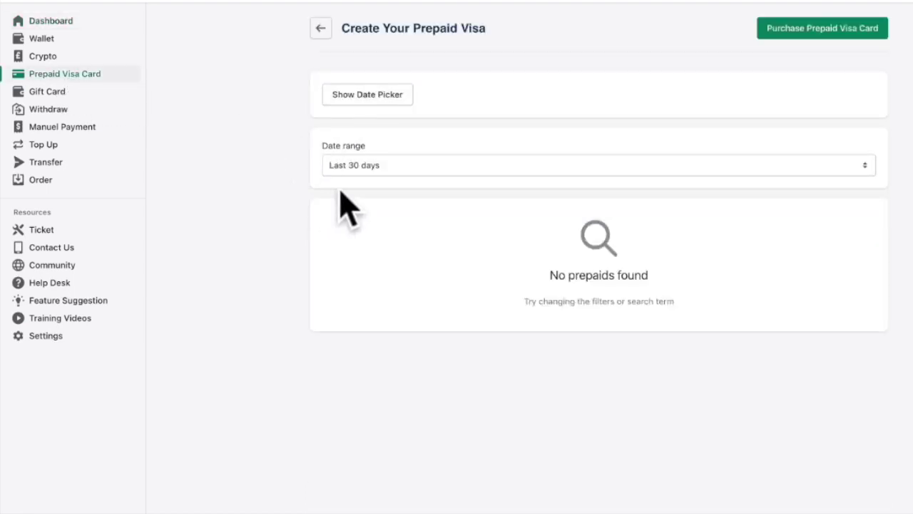
# Filter prepaid cards to the last 90 days and open the purchase form with $5 and Standard delivery
pyautogui.click(352, 169)
pyautogui.click(356, 181)
pyautogui.click(798, 36)
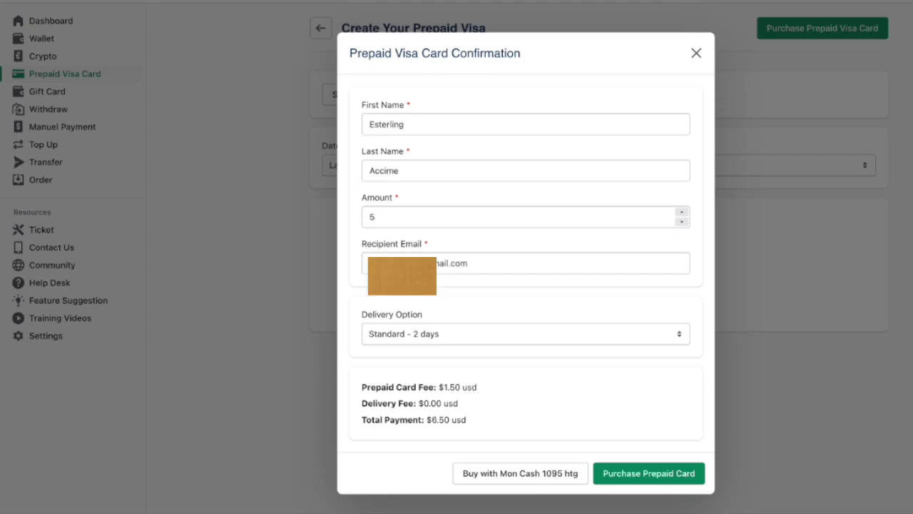
pyautogui.click(422, 171)
pyautogui.moveTo(418, 219); pyautogui.dragTo(350, 224)
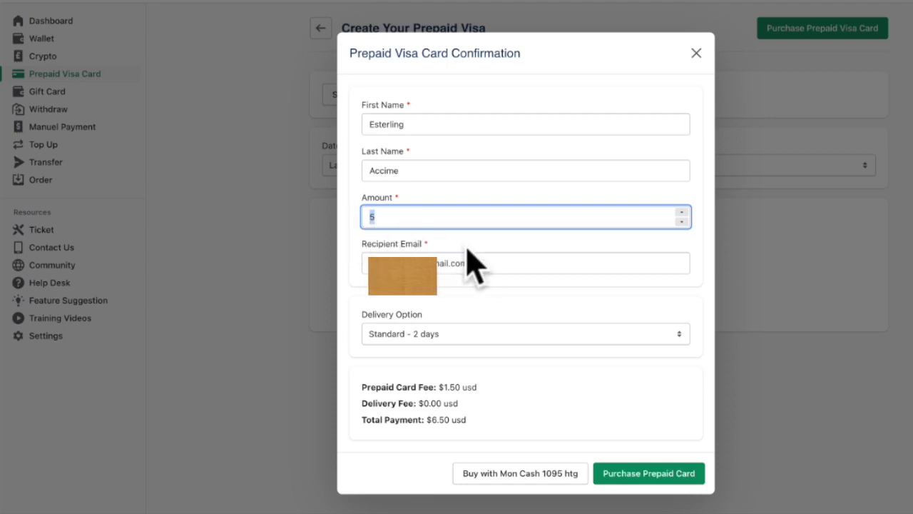
pyautogui.moveTo(477, 263); pyautogui.dragTo(350, 263)
pyautogui.moveTo(428, 314); pyautogui.dragTo(352, 314)
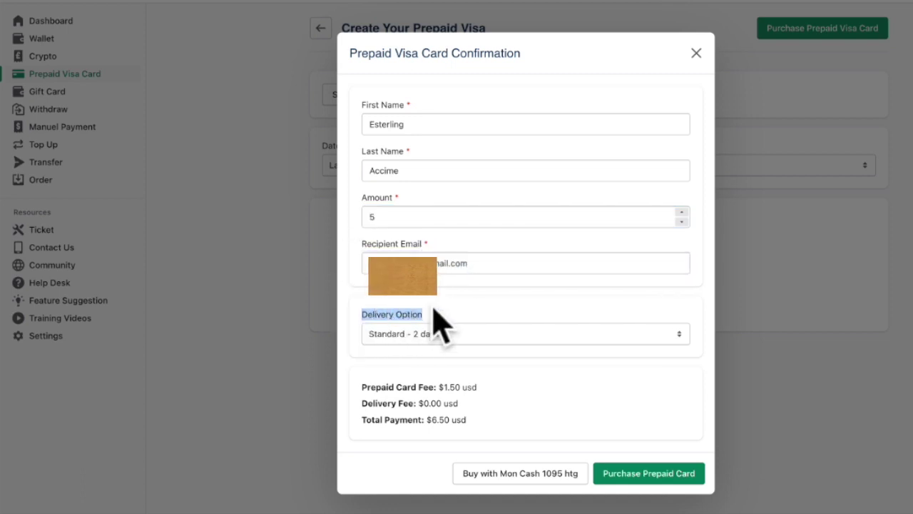
pyautogui.moveTo(446, 309); pyautogui.dragTo(350, 316)
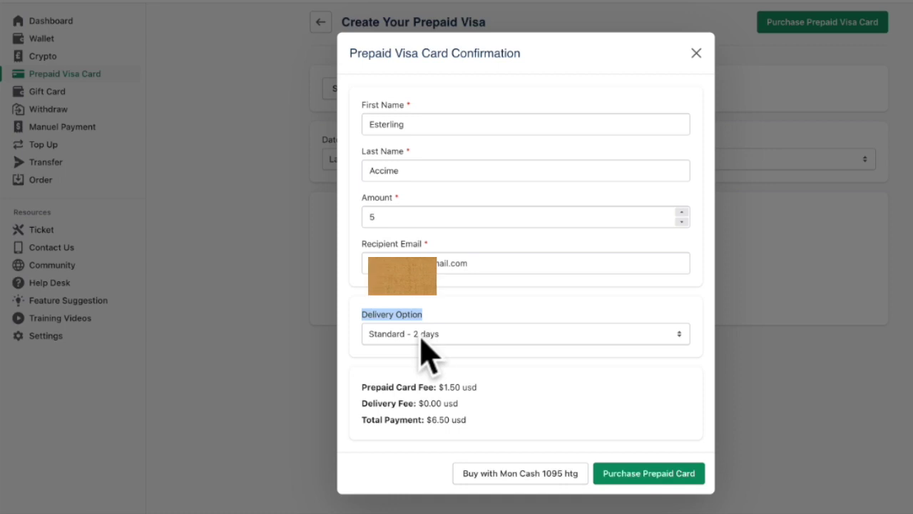
pyautogui.click(454, 333)
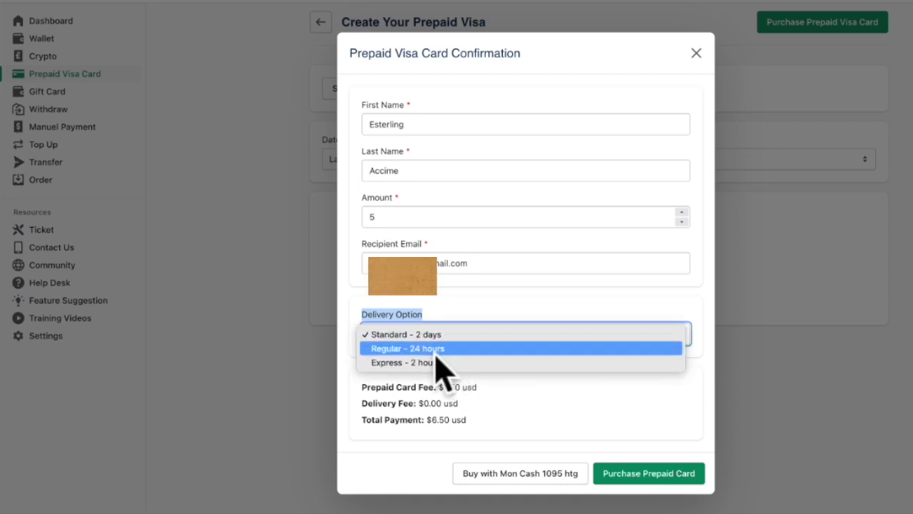
pyautogui.click(437, 349)
pyautogui.click(450, 335)
pyautogui.click(444, 348)
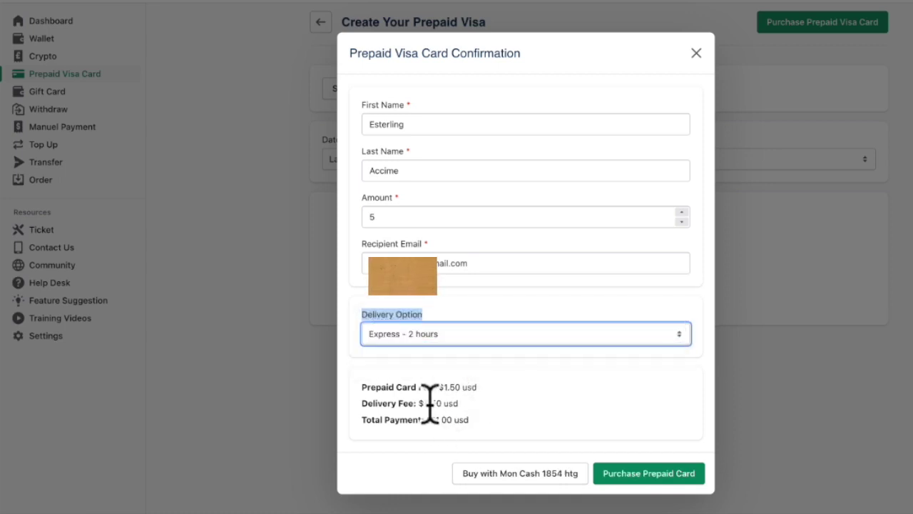
pyautogui.click(367, 398)
pyautogui.click(420, 335)
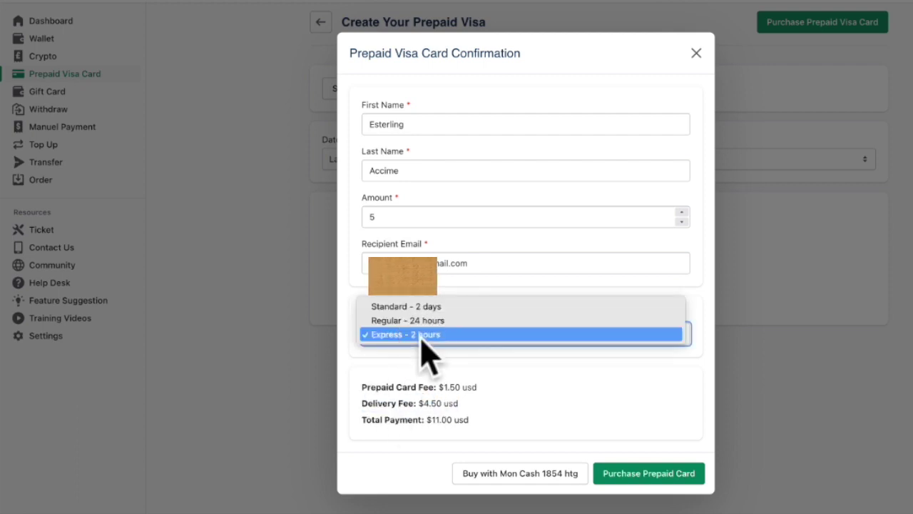
pyautogui.click(426, 321)
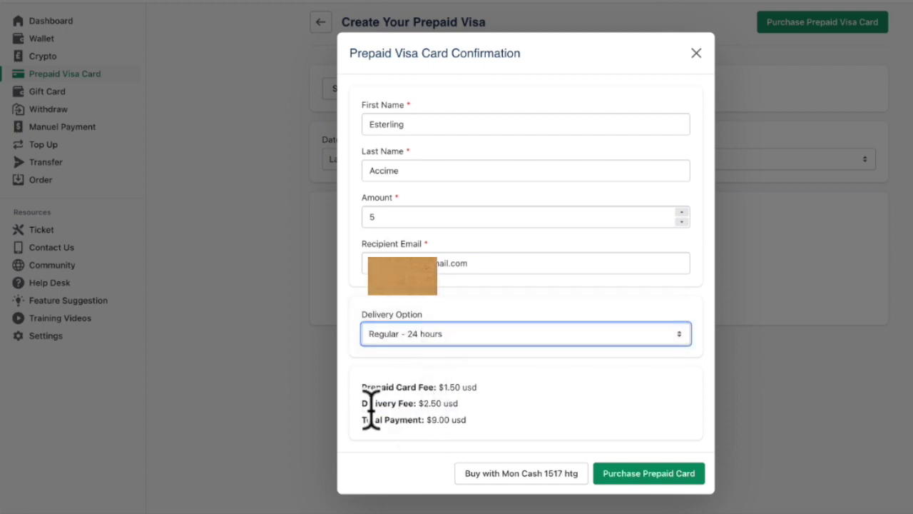
pyautogui.moveTo(356, 404); pyautogui.dragTo(495, 404)
pyautogui.click(415, 337)
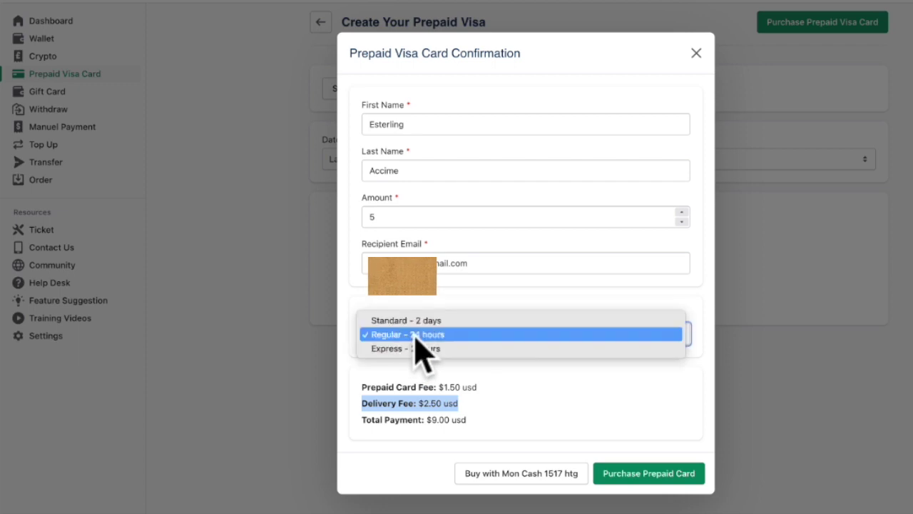
pyautogui.click(420, 322)
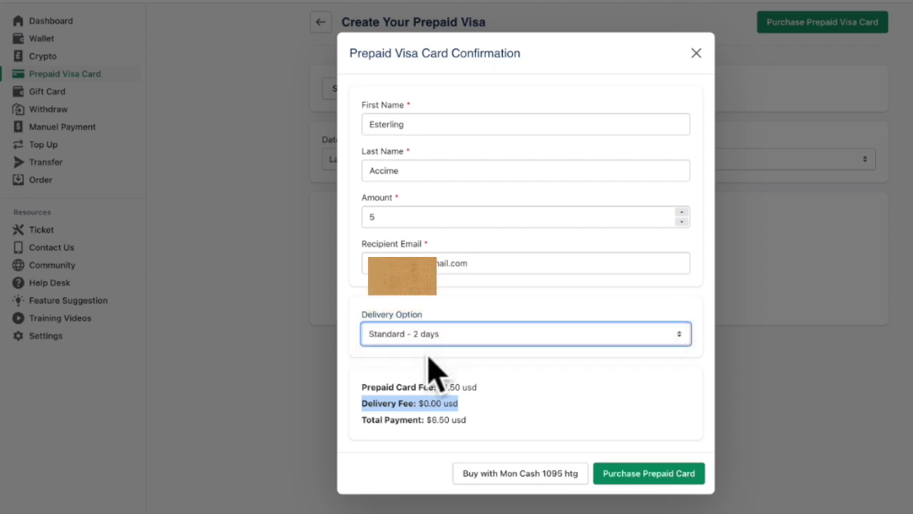
pyautogui.click(433, 370)
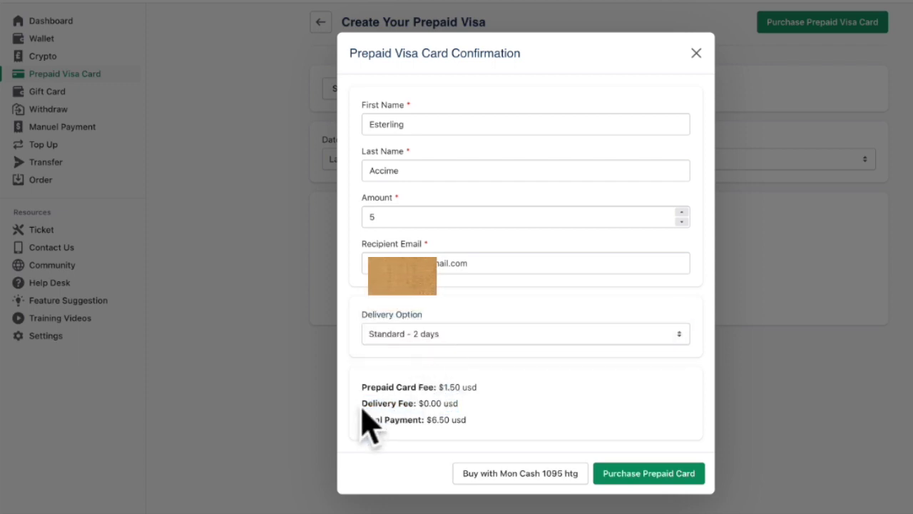
pyautogui.moveTo(361, 403); pyautogui.dragTo(500, 402)
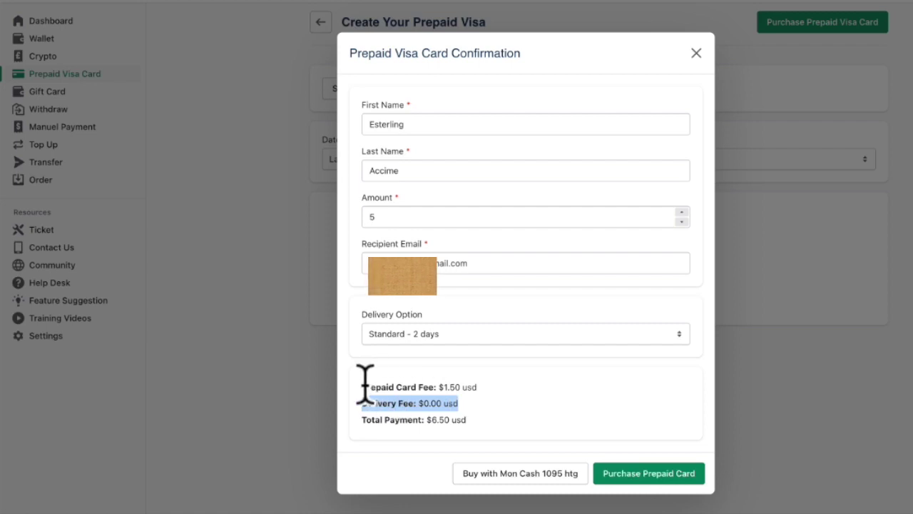
pyautogui.moveTo(363, 386); pyautogui.dragTo(481, 387)
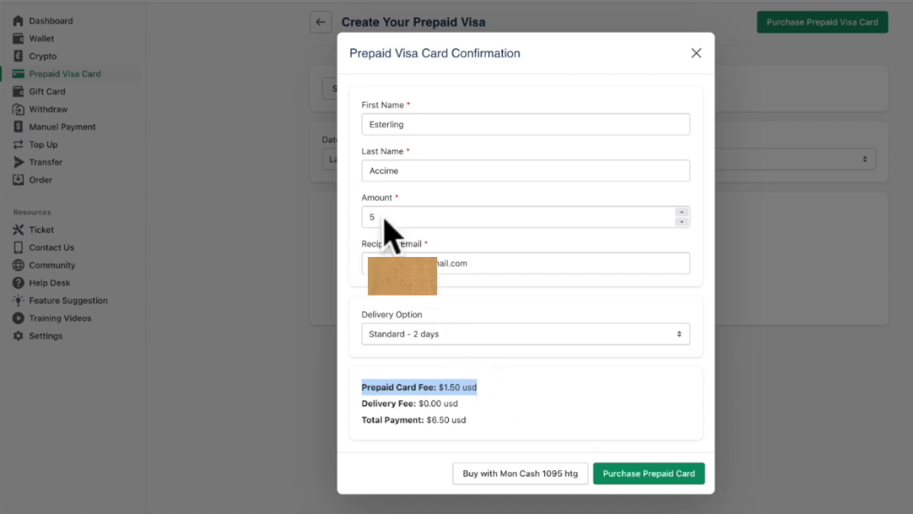
# Try card amounts 10, 200 and 105 to refresh totals, then keep Standard 2-day delivery
pyautogui.moveTo(442, 218); pyautogui.dragTo(357, 214)
pyautogui.write('10')
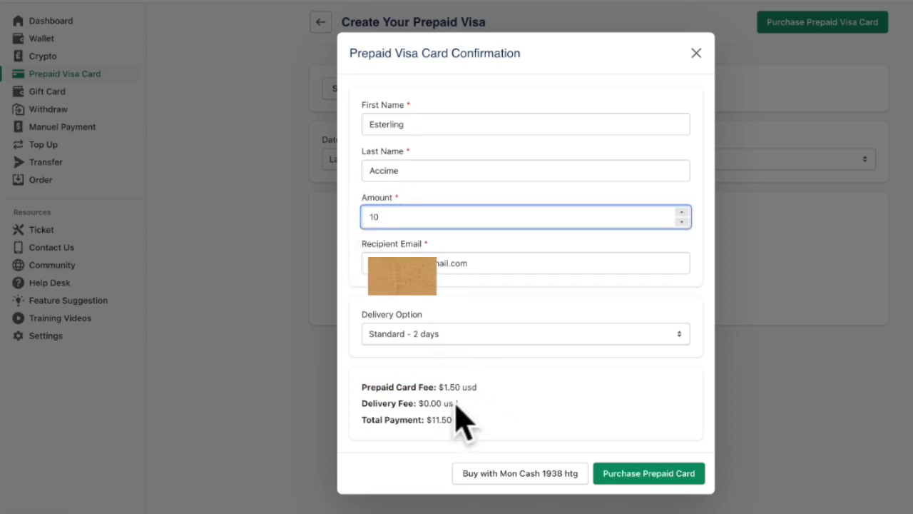
pyautogui.click(452, 388)
pyautogui.moveTo(388, 224); pyautogui.dragTo(322, 208)
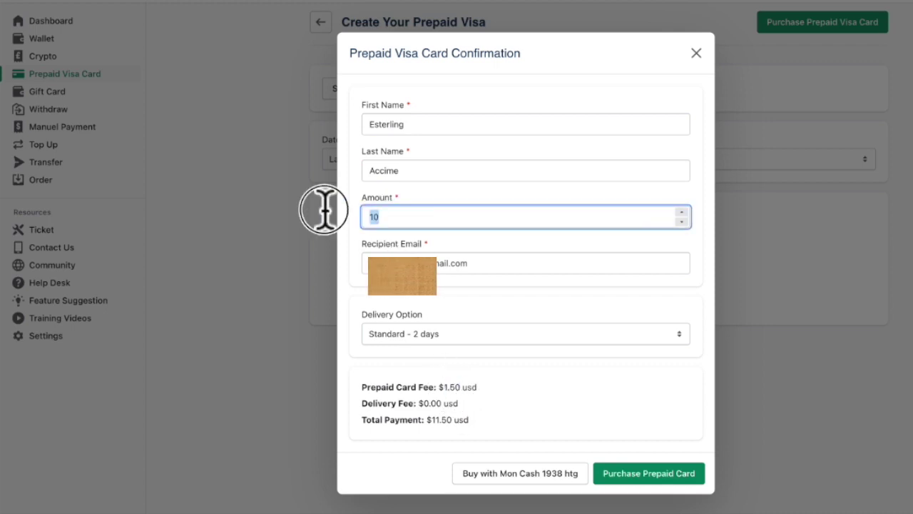
pyautogui.write('200')
pyautogui.click(455, 404)
pyautogui.click(409, 212)
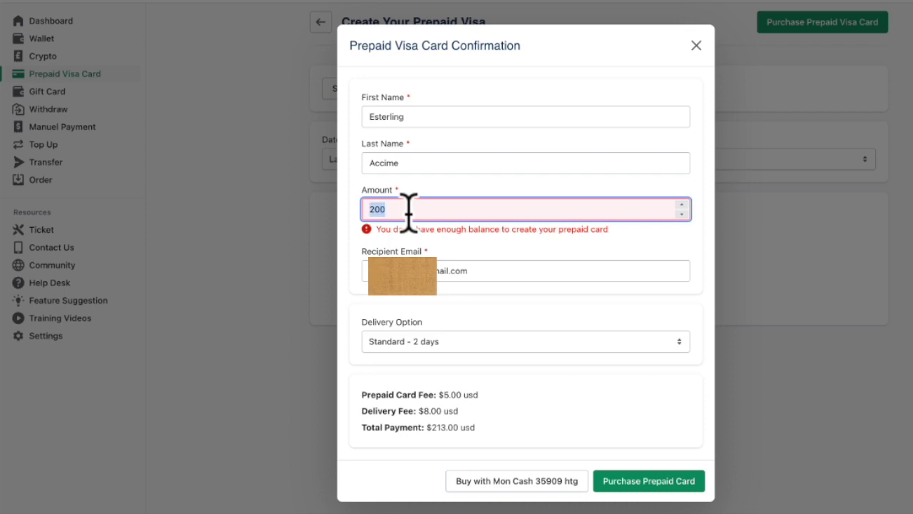
pyautogui.write('10')
pyautogui.write('5')
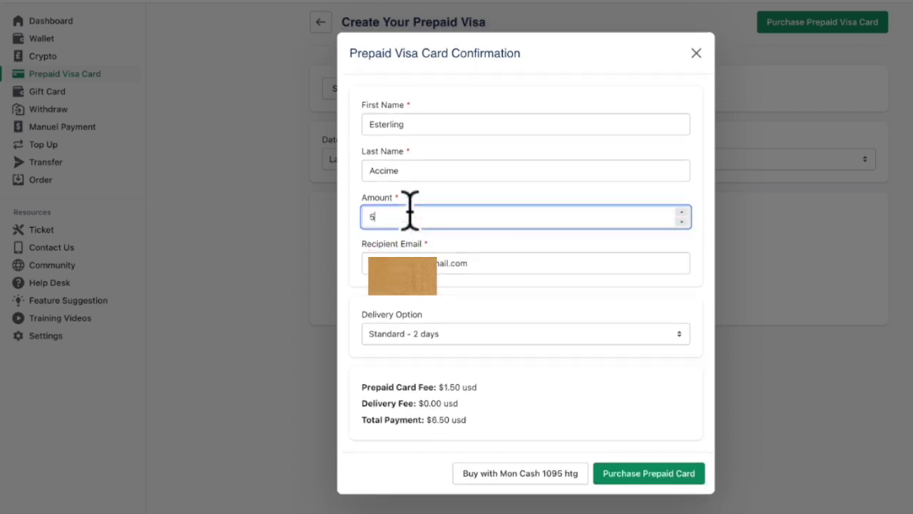
pyautogui.click(415, 350)
pyautogui.click(410, 333)
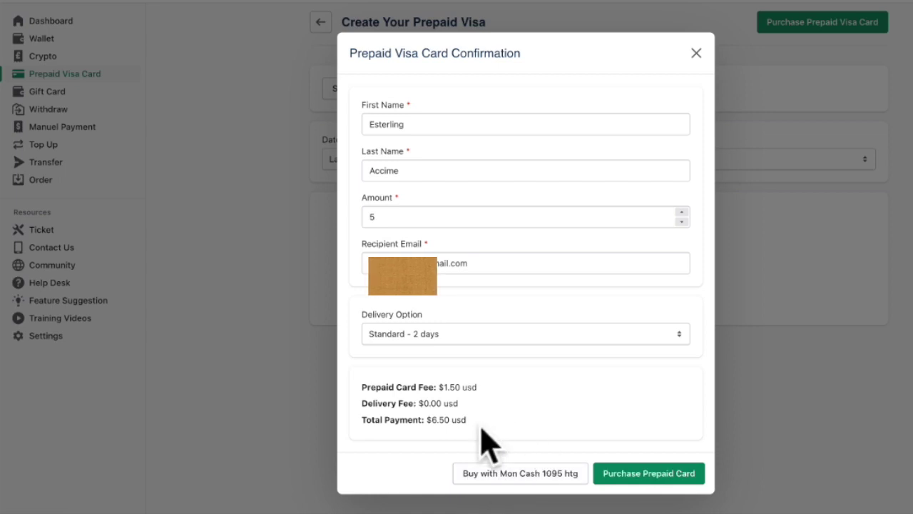
# Review the purchase summary: $5 card, $1.5 fee, $0 delivery, $6.5 total
pyautogui.click(637, 476)
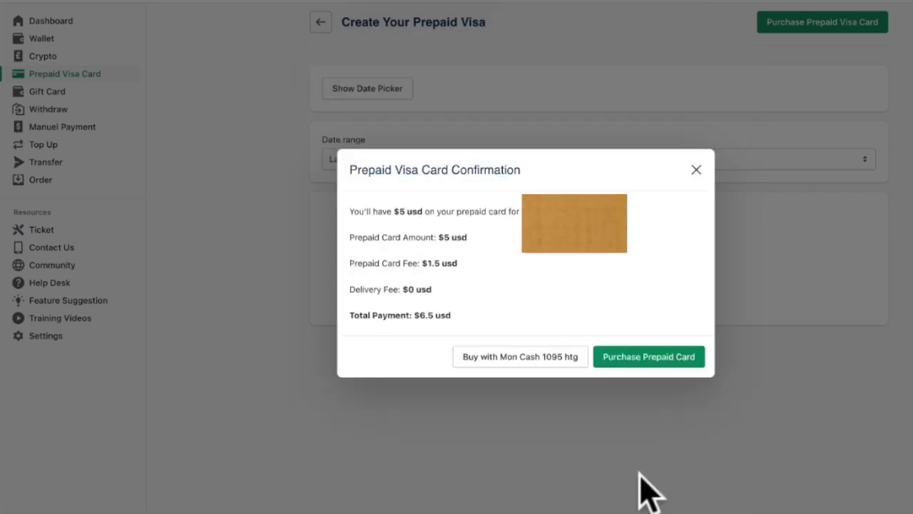
pyautogui.moveTo(341, 204); pyautogui.dragTo(433, 224)
pyautogui.click(381, 228)
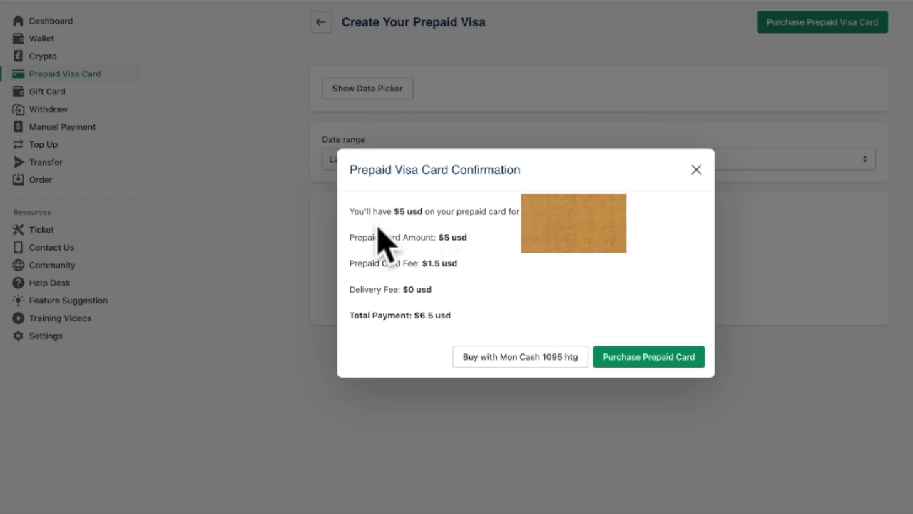
pyautogui.click(405, 212)
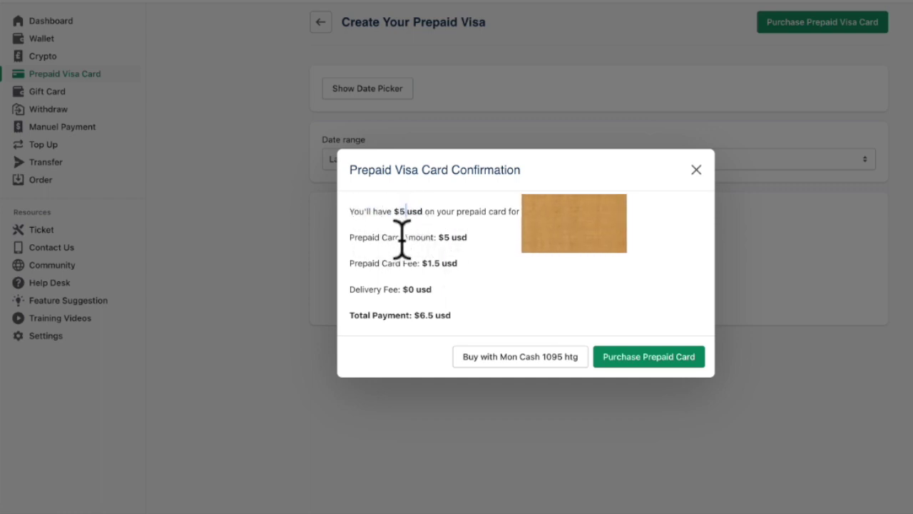
pyautogui.moveTo(351, 264); pyautogui.dragTo(455, 271)
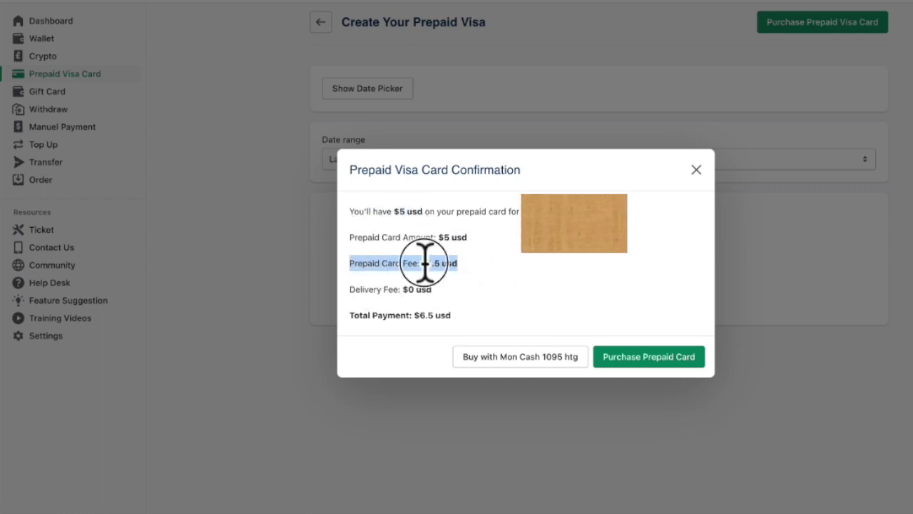
pyautogui.click(426, 263)
pyautogui.moveTo(433, 290); pyautogui.dragTo(349, 289)
pyautogui.moveTo(421, 315); pyautogui.dragTo(433, 315)
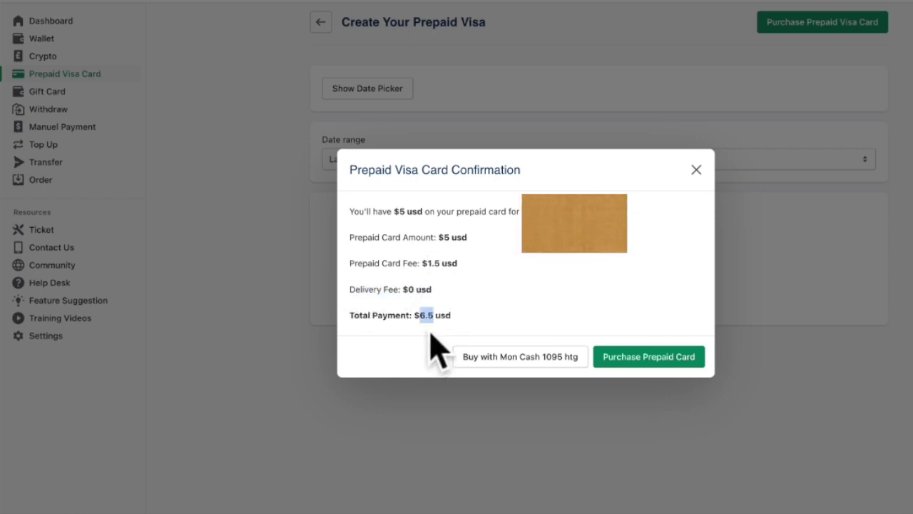
# Confirm the prepaid card purchase and enter the account PIN
pyautogui.click(639, 357)
pyautogui.doubleClick(449, 250)
pyautogui.click(443, 269)
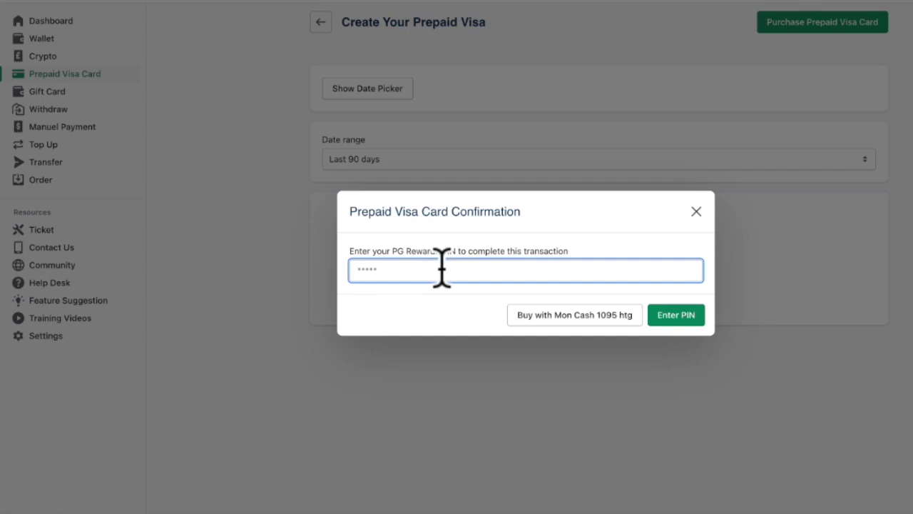
# Submit the PIN, then read the PG 'Gift Card Redemption Code' email in Gmail
pyautogui.click(682, 314)
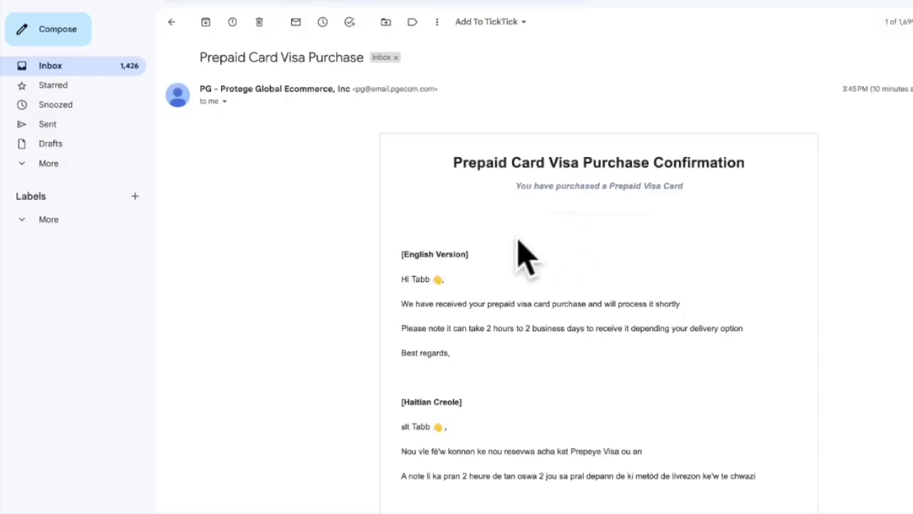
pyautogui.scroll(-1, 510, 195)
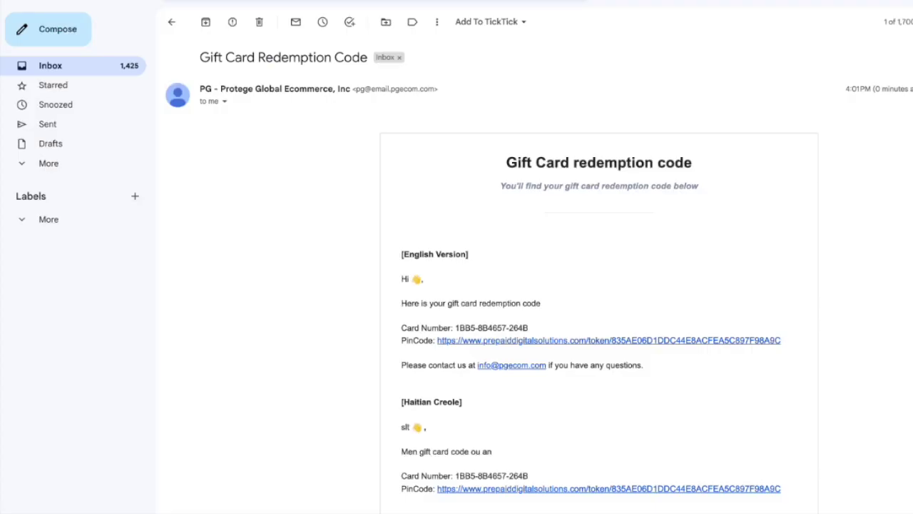
# Scroll through the gift card email and highlight the gift card number
pyautogui.scroll(-1, 373, 300)
pyautogui.scroll(1, 473, 188)
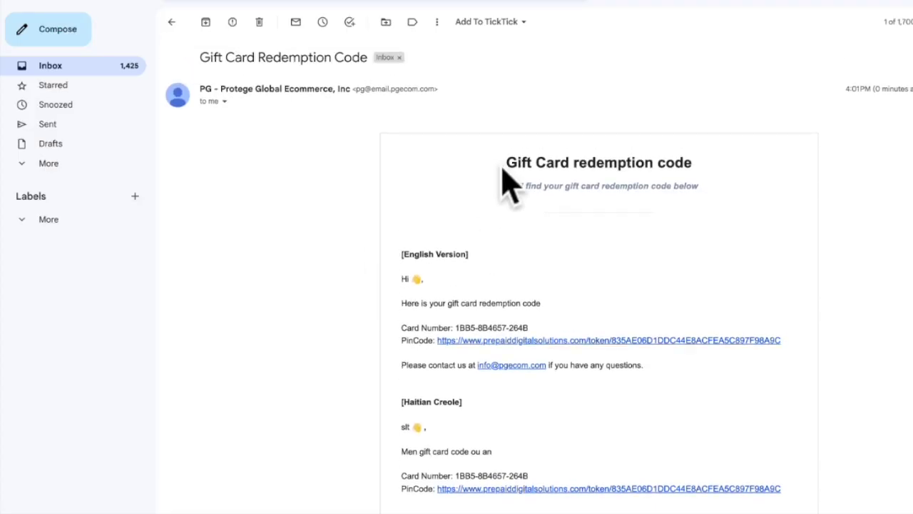
pyautogui.moveTo(504, 164); pyautogui.dragTo(744, 174)
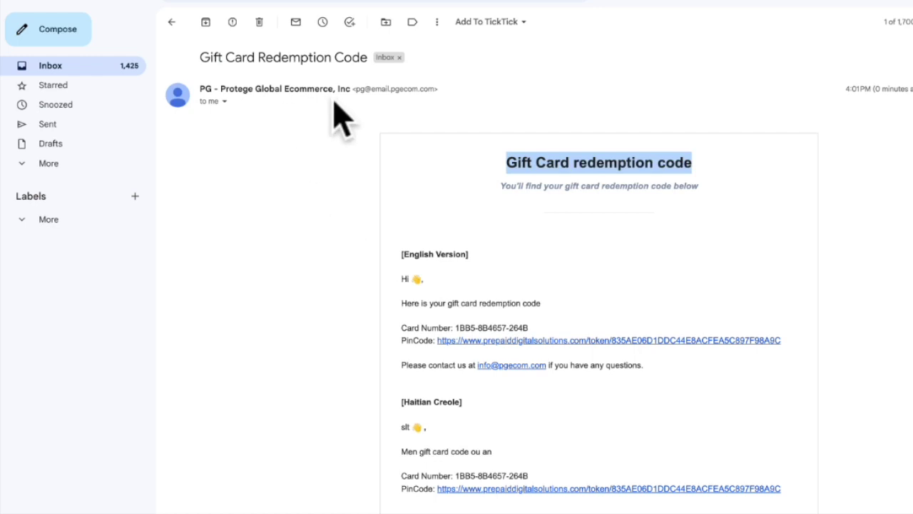
pyautogui.scroll(-1, 339, 214)
pyautogui.scroll(-1, 341, 214)
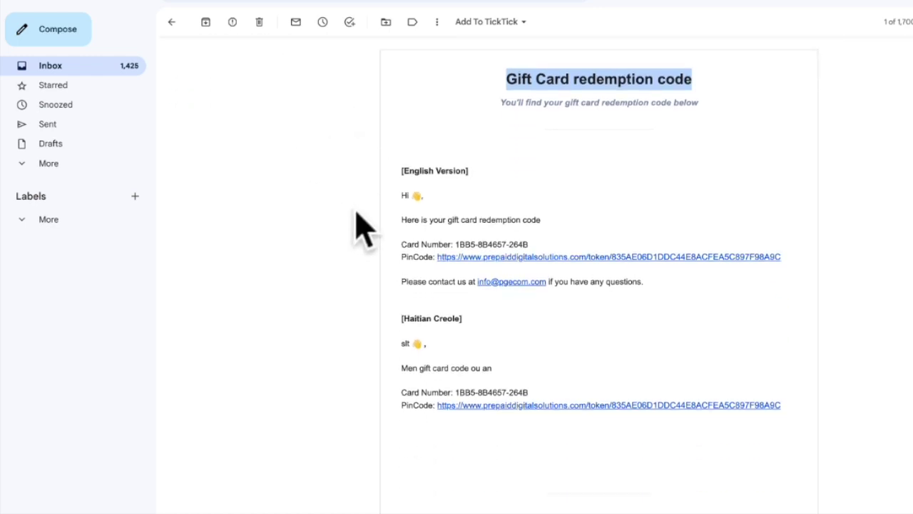
pyautogui.scroll(-1, 360, 228)
pyautogui.moveTo(404, 210); pyautogui.dragTo(583, 214)
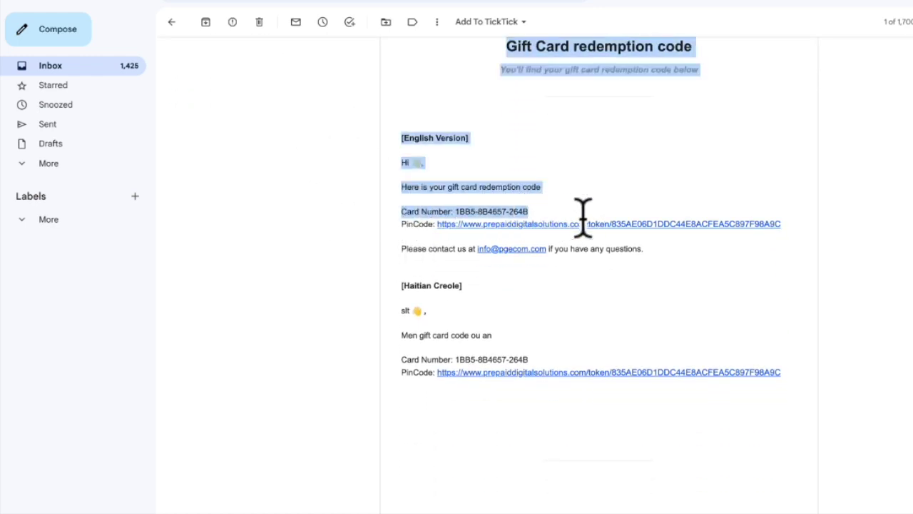
pyautogui.click(584, 214)
pyautogui.moveTo(456, 211); pyautogui.dragTo(555, 214)
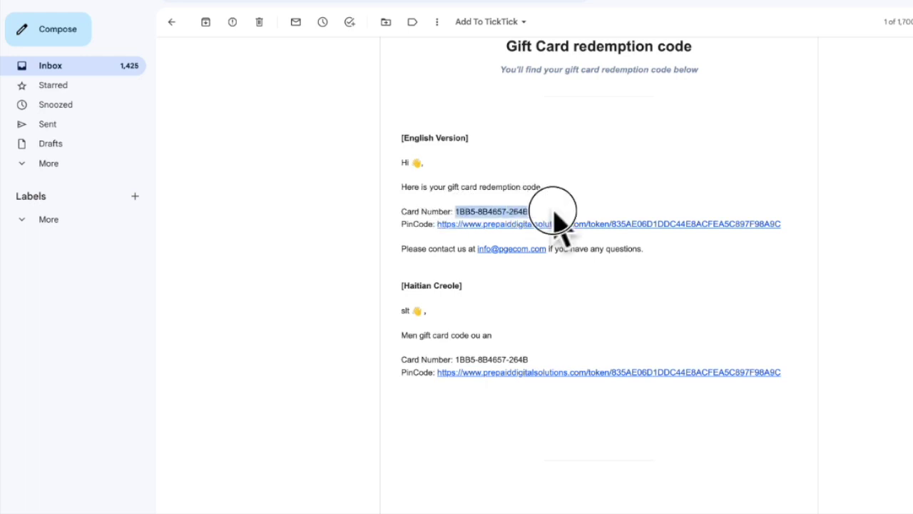
pyautogui.click(387, 210)
pyautogui.click(403, 220)
# Review the PinCode line and subtitle, then follow the PinCode link to My Digital Wallet
pyautogui.moveTo(409, 223); pyautogui.dragTo(427, 222)
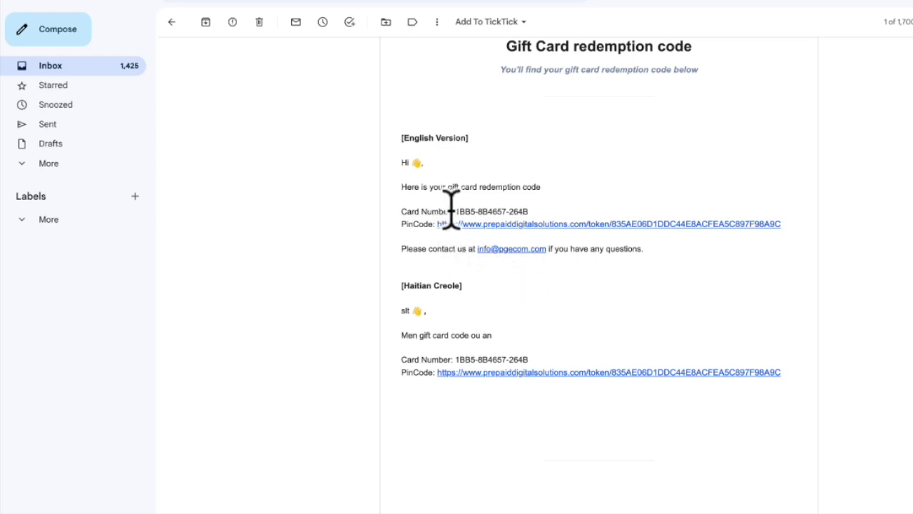
pyautogui.moveTo(420, 208); pyautogui.dragTo(403, 222)
pyautogui.click(463, 198)
pyautogui.moveTo(455, 211); pyautogui.dragTo(544, 206)
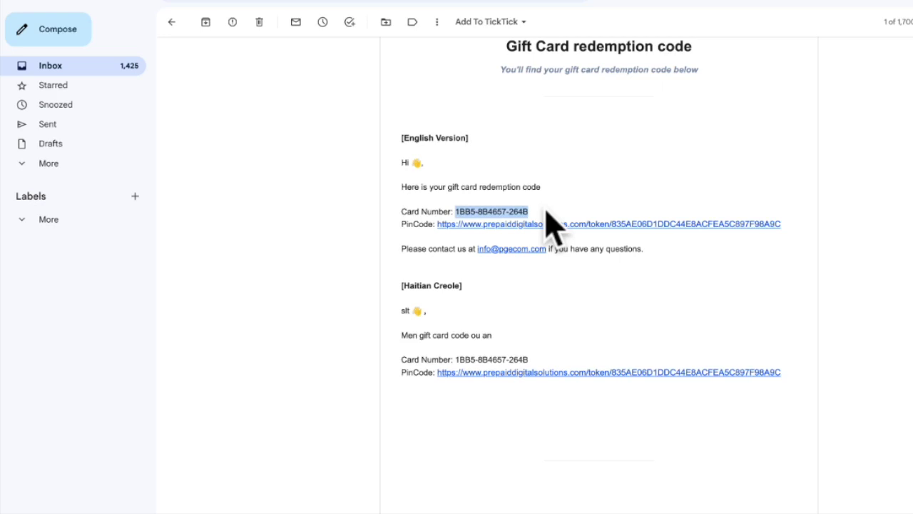
pyautogui.moveTo(499, 70); pyautogui.dragTo(698, 71)
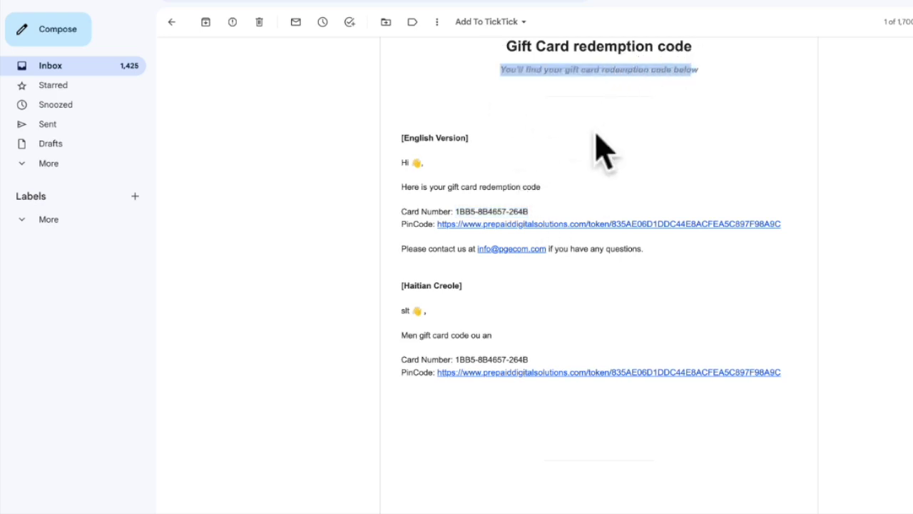
pyautogui.click(553, 192)
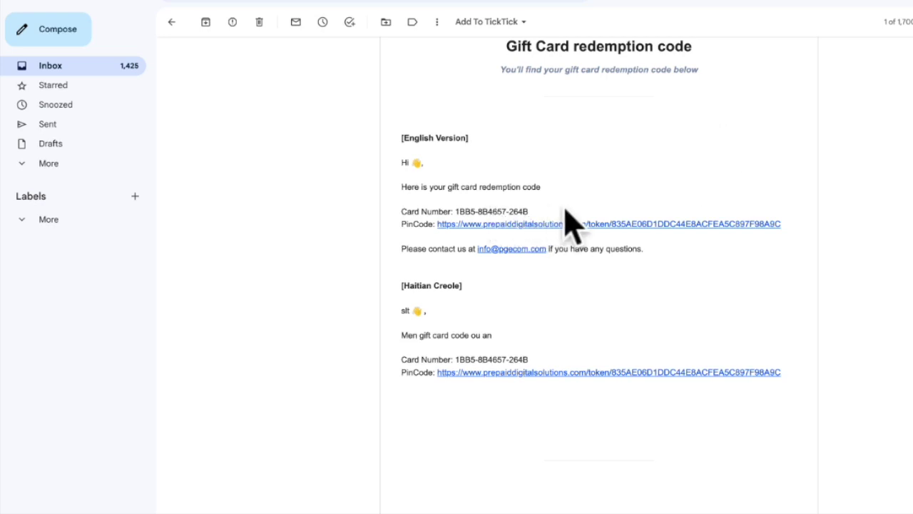
pyautogui.click(544, 225)
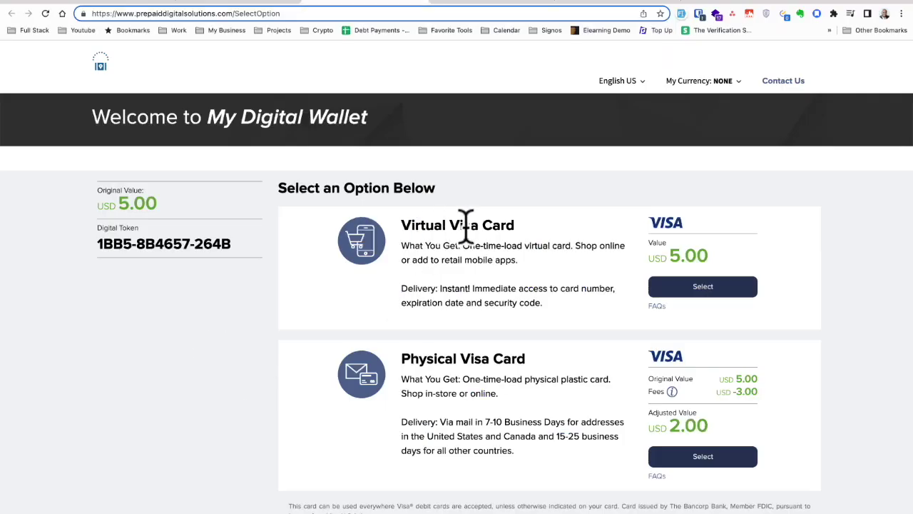
pyautogui.moveTo(233, 242); pyautogui.dragTo(108, 241)
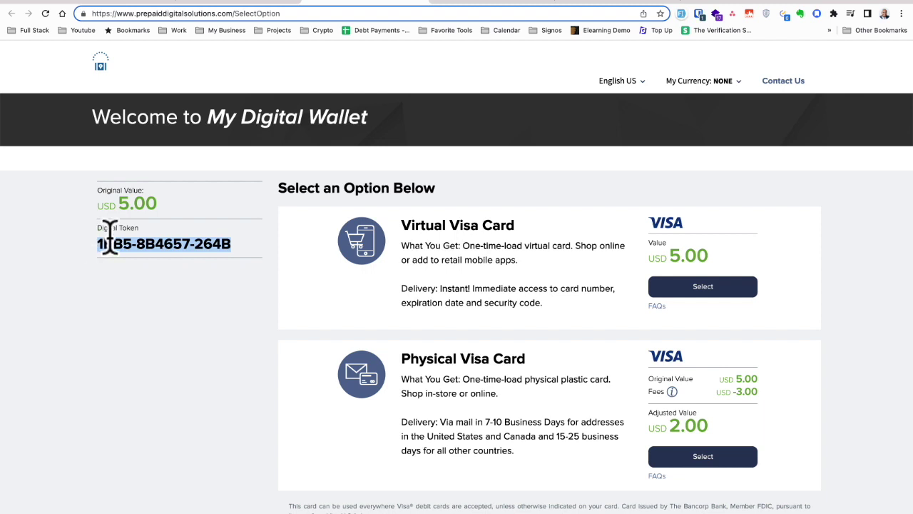
pyautogui.click(154, 227)
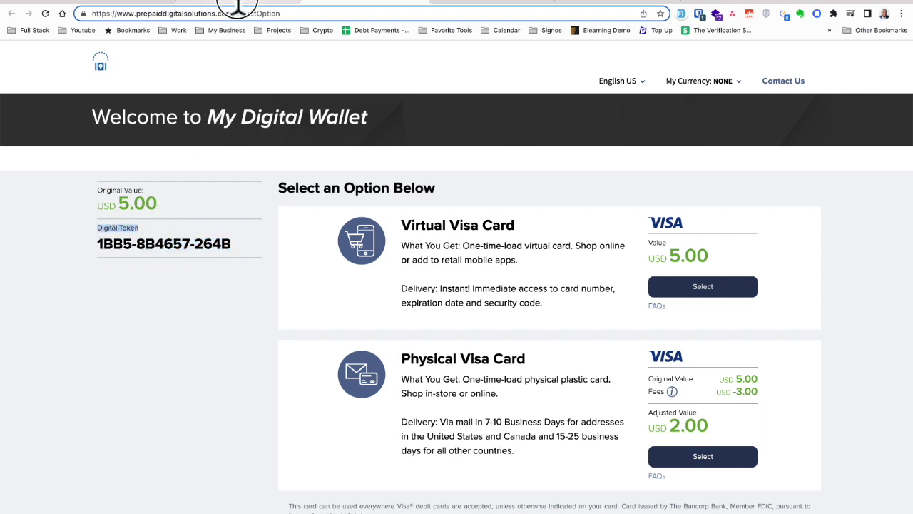
pyautogui.click(235, 3)
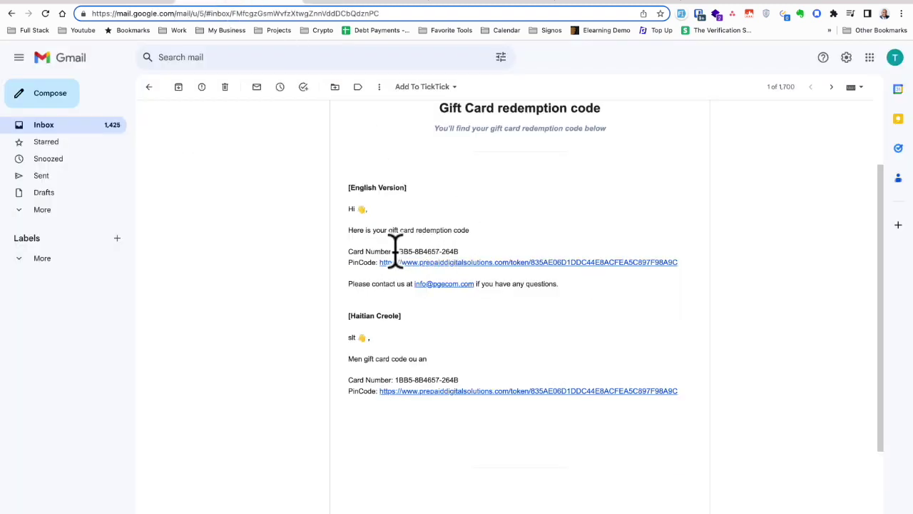
pyautogui.moveTo(395, 252); pyautogui.dragTo(464, 251)
pyautogui.click(371, 3)
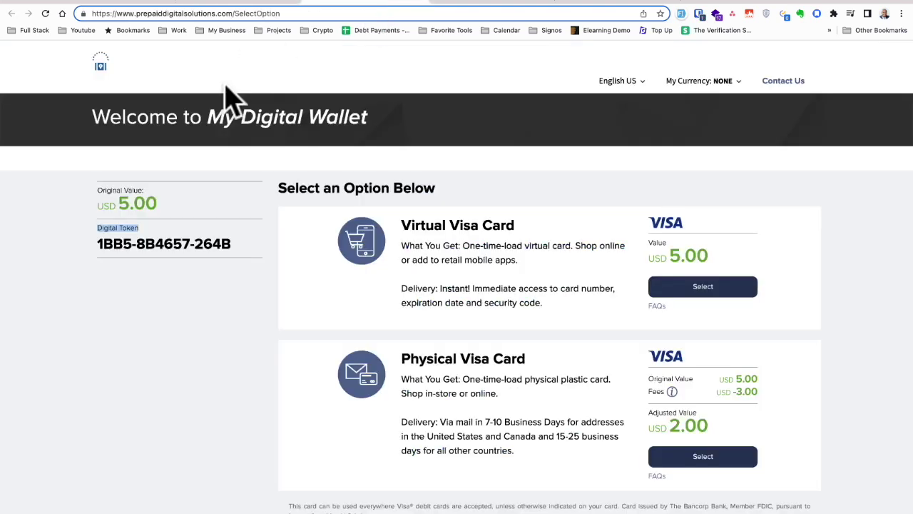
pyautogui.moveTo(236, 246); pyautogui.dragTo(126, 244)
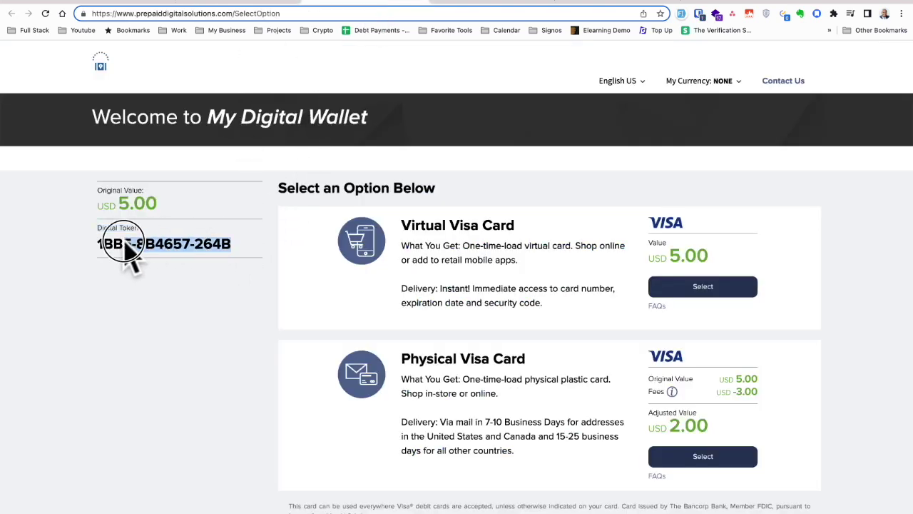
pyautogui.click(604, 4)
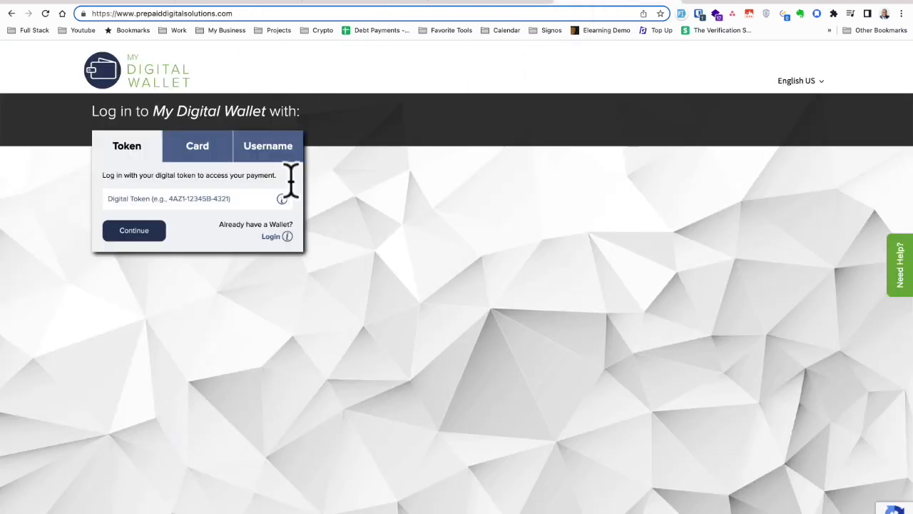
pyautogui.moveTo(121, 151); pyautogui.dragTo(143, 181)
pyautogui.click(174, 199)
pyautogui.click(135, 230)
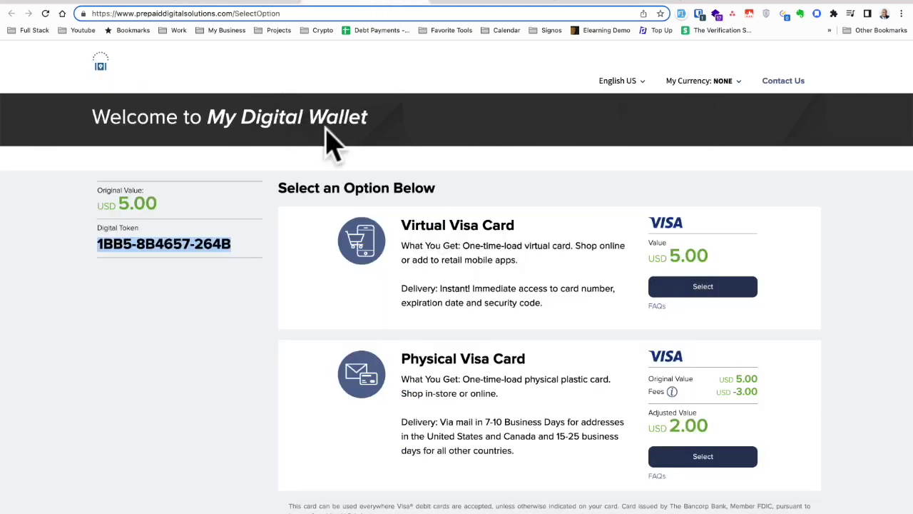
pyautogui.click(236, 4)
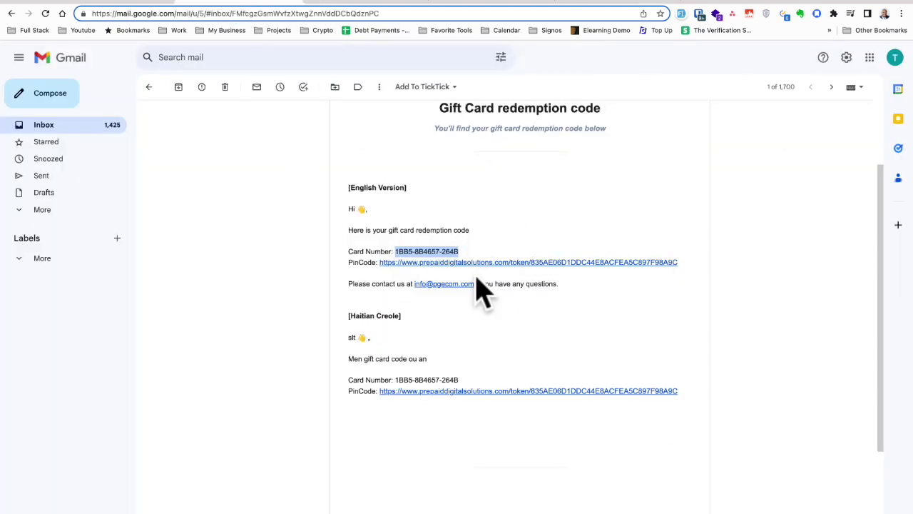
pyautogui.click(542, 285)
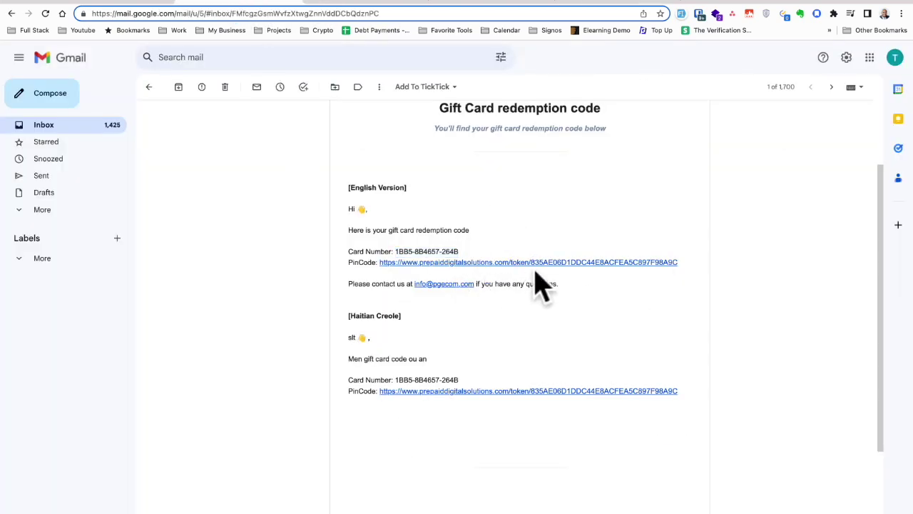
pyautogui.click(365, 4)
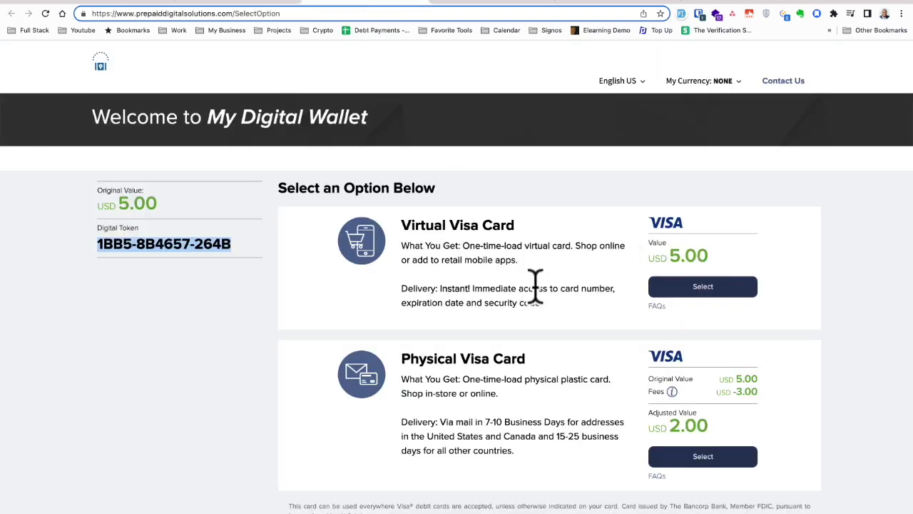
pyautogui.moveTo(516, 227); pyautogui.dragTo(404, 225)
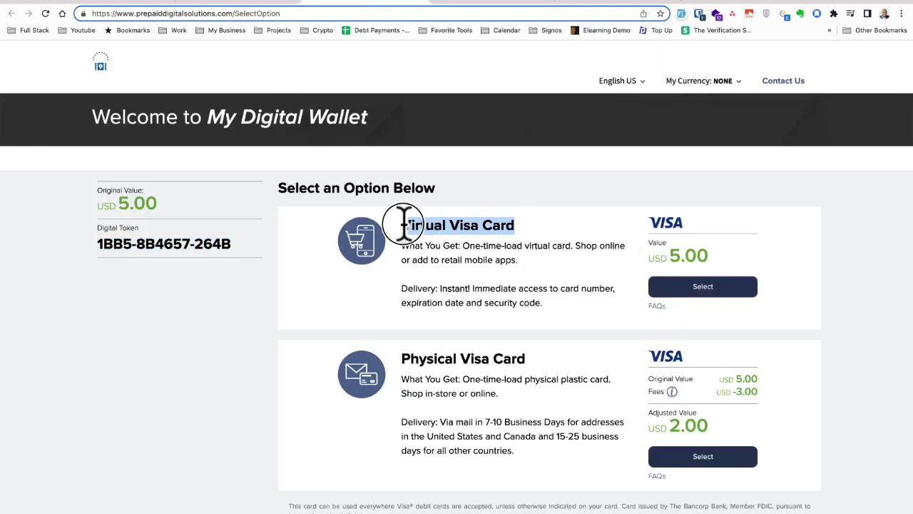
pyautogui.moveTo(528, 359); pyautogui.dragTo(367, 351)
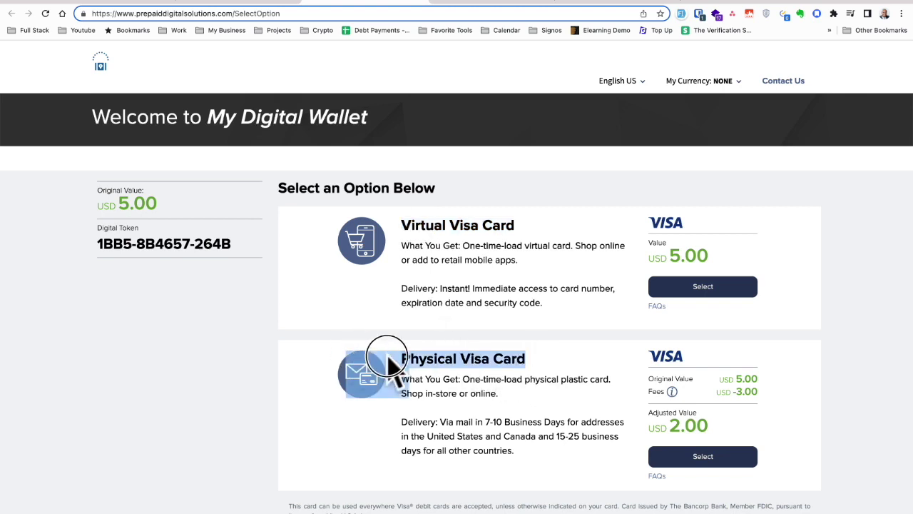
pyautogui.click(486, 372)
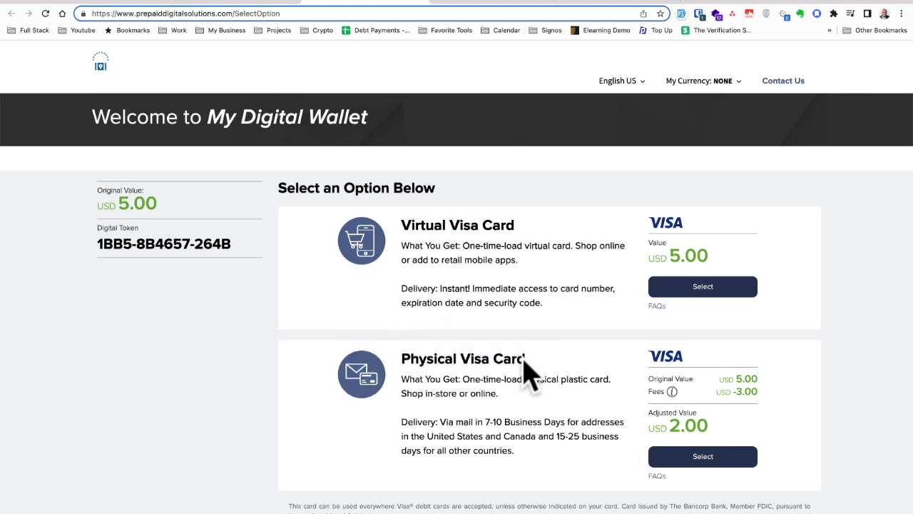
pyautogui.click(745, 389)
pyautogui.moveTo(485, 421); pyautogui.dragTo(503, 421)
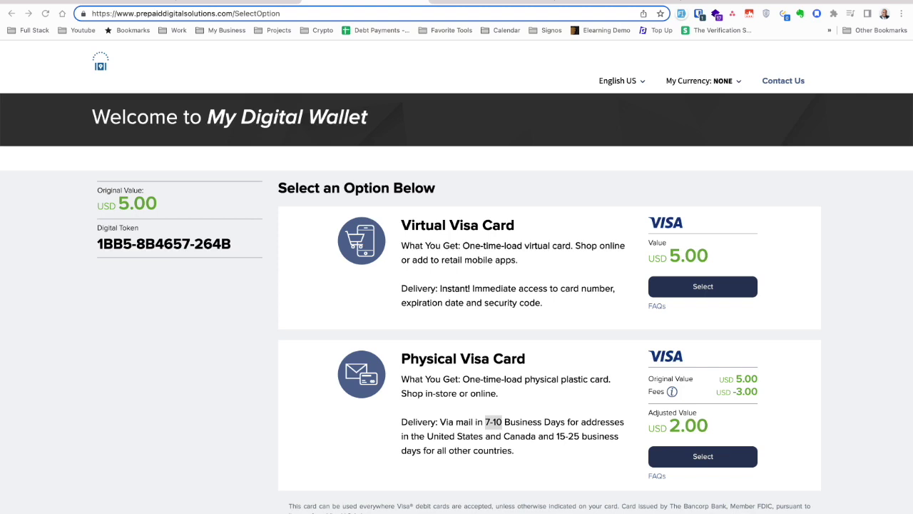
pyautogui.moveTo(400, 360); pyautogui.dragTo(547, 361)
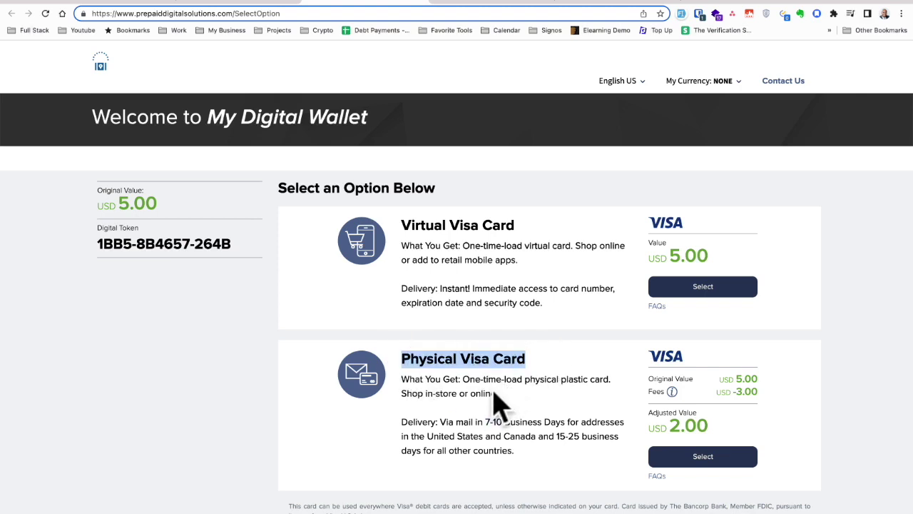
pyautogui.click(480, 420)
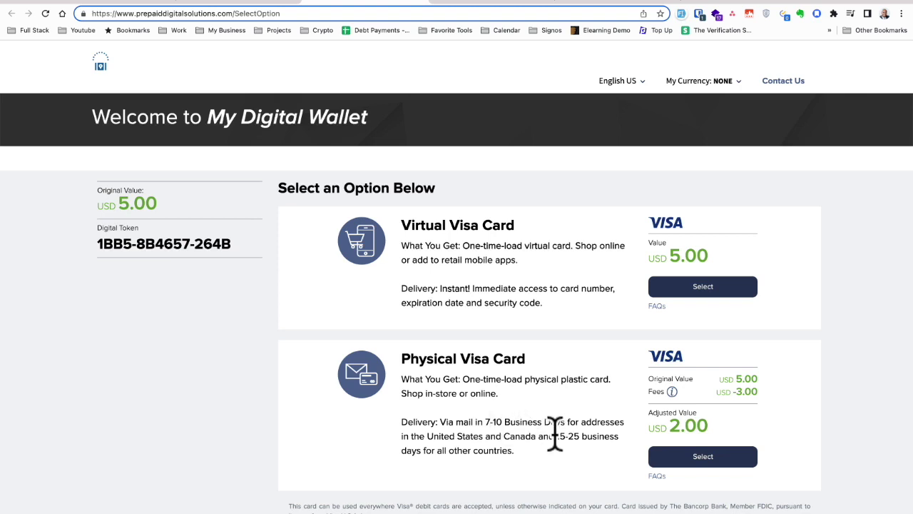
pyautogui.moveTo(556, 437); pyautogui.dragTo(582, 437)
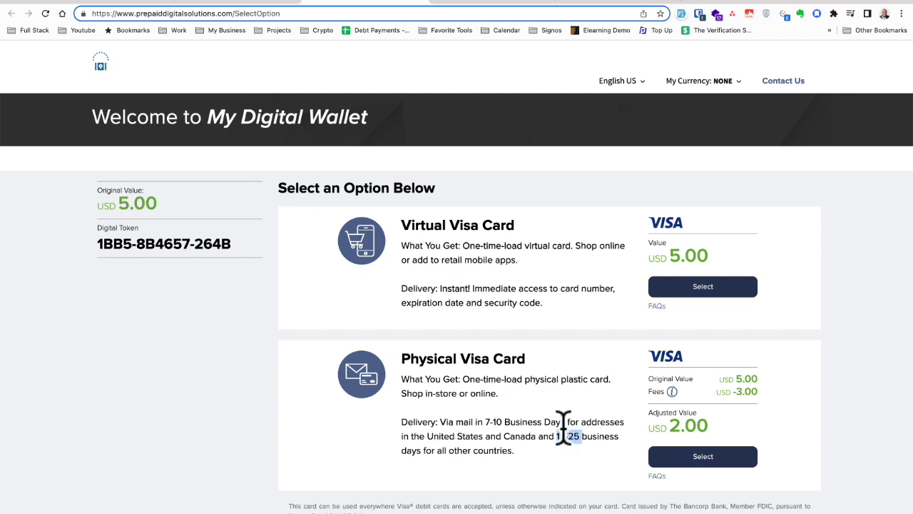
pyautogui.moveTo(399, 358); pyautogui.dragTo(554, 367)
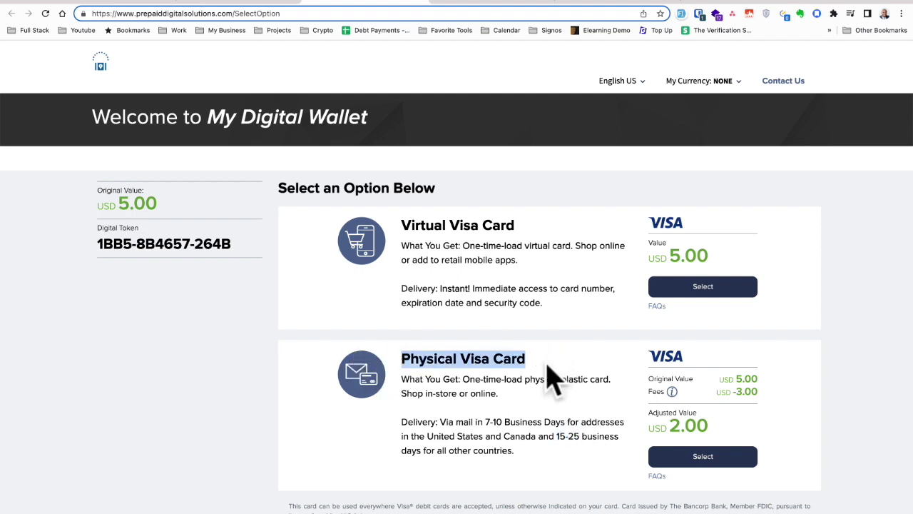
pyautogui.moveTo(401, 224); pyautogui.dragTo(526, 228)
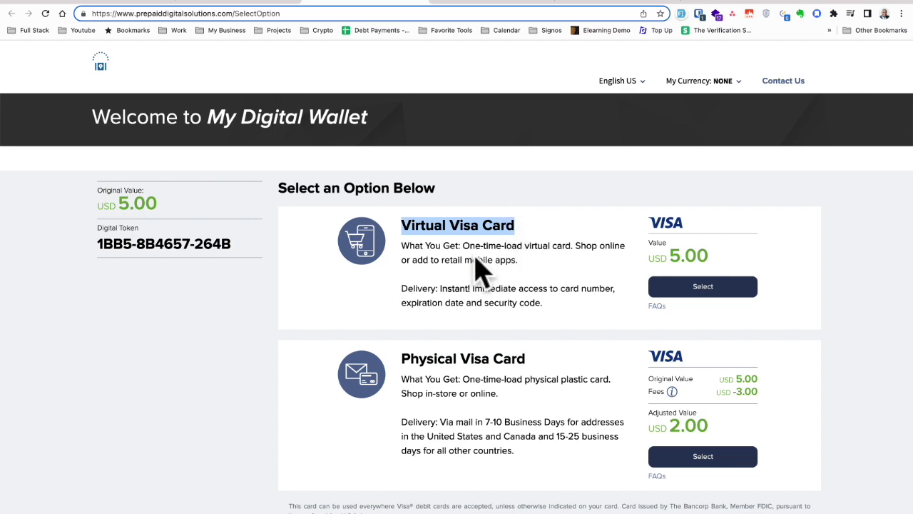
pyautogui.click(435, 252)
pyautogui.moveTo(401, 359)
pyautogui.mouseDown()
pyautogui.moveTo(518, 359)
pyautogui.moveTo(487, 378)
pyautogui.moveTo(530, 362)
pyautogui.moveTo(404, 352)
pyautogui.mouseUp()
pyautogui.click(479, 367)
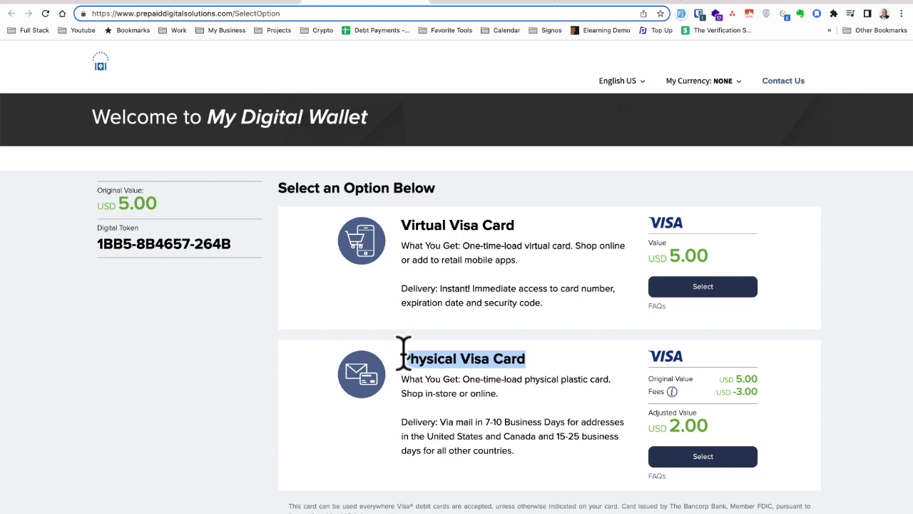
pyautogui.click(408, 351)
pyautogui.moveTo(400, 350); pyautogui.dragTo(367, 357)
pyautogui.click(512, 360)
pyautogui.click(446, 353)
pyautogui.moveTo(535, 361); pyautogui.dragTo(426, 359)
pyautogui.click(471, 355)
pyautogui.click(425, 354)
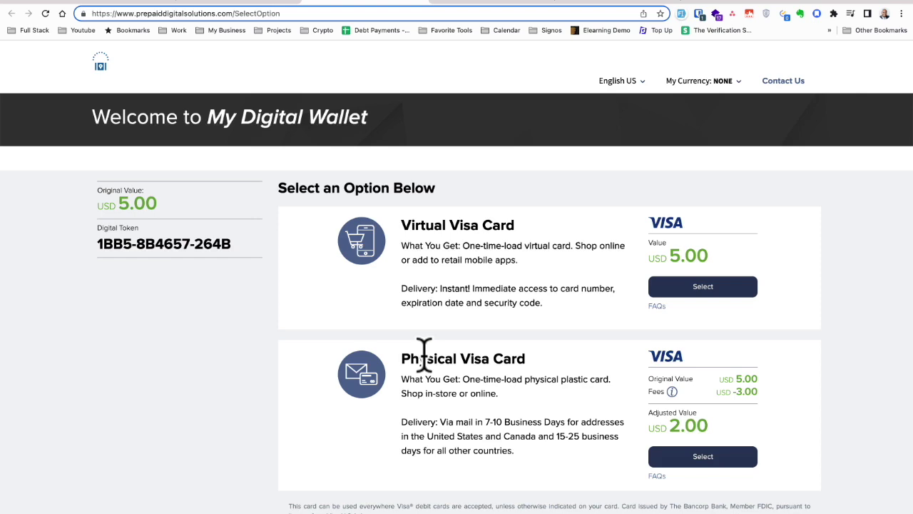
pyautogui.moveTo(397, 224); pyautogui.dragTo(648, 240)
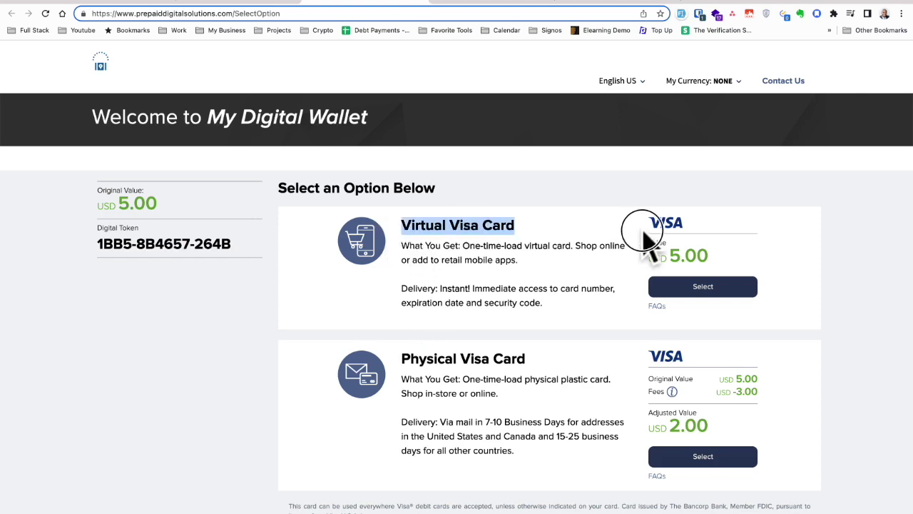
# Choose the Virtual Visa Card option and set the country to Haiti
pyautogui.click(712, 294)
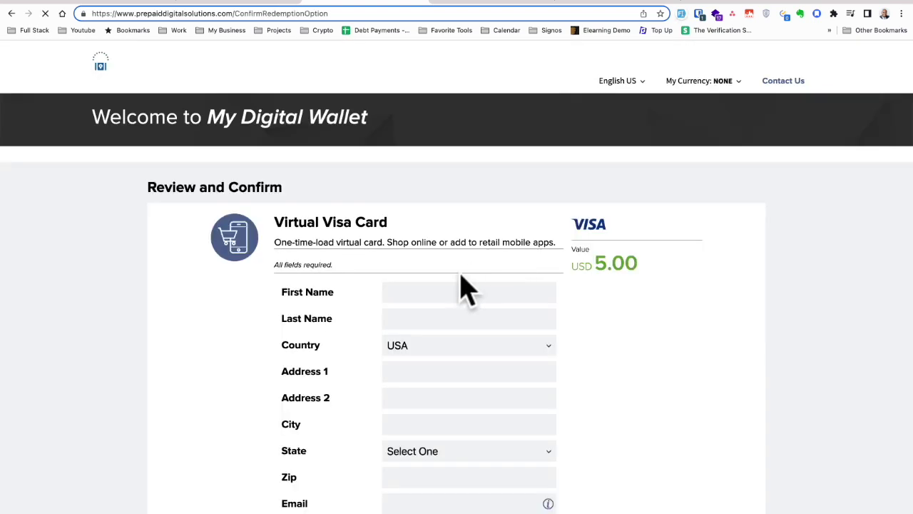
pyautogui.scroll(-2, 453, 279)
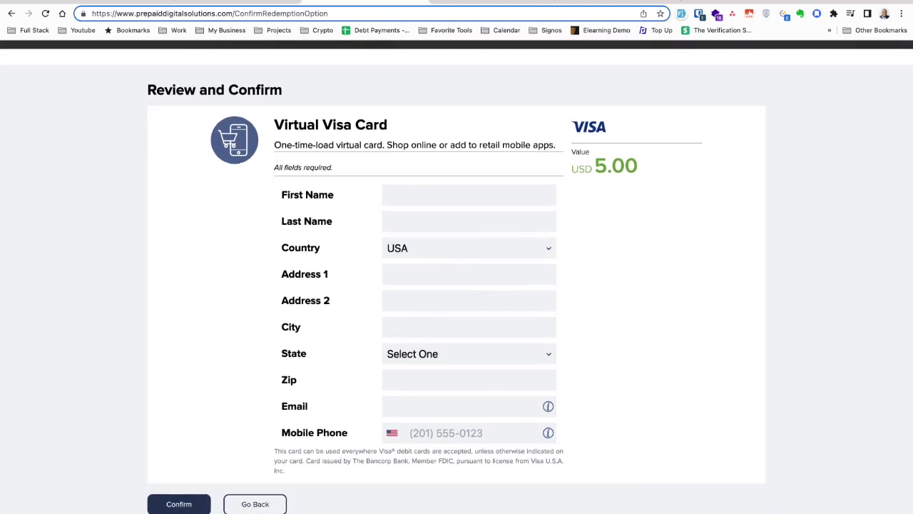
pyautogui.click(412, 251)
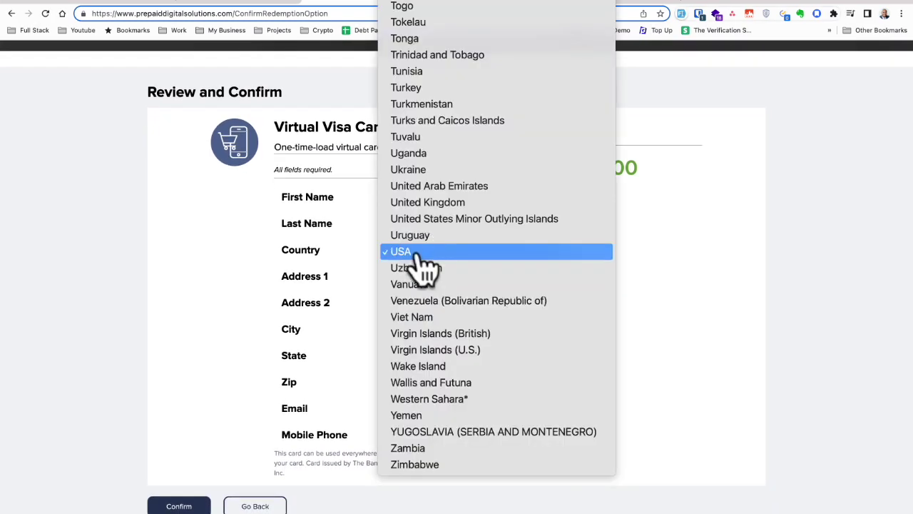
pyautogui.scroll(15, 428, 285)
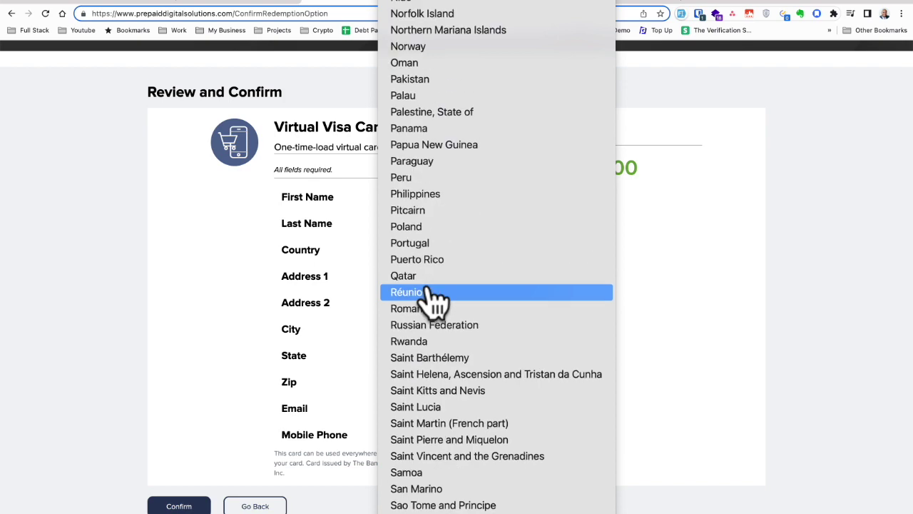
pyautogui.scroll(10, 432, 303)
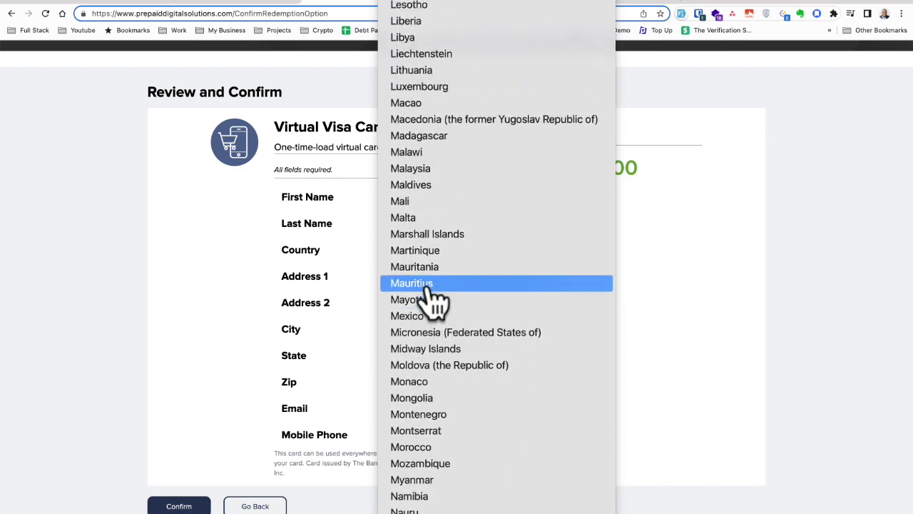
pyautogui.scroll(5, 431, 303)
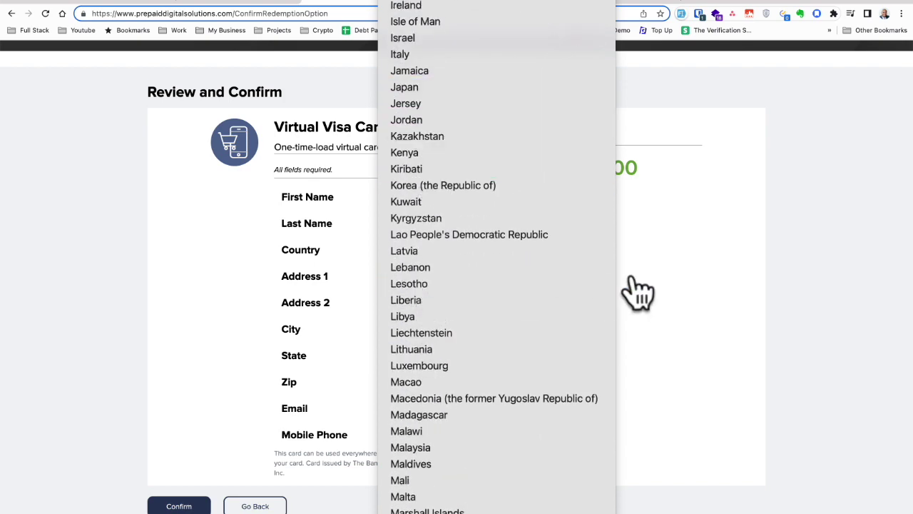
pyautogui.scroll(-2, 469, 264)
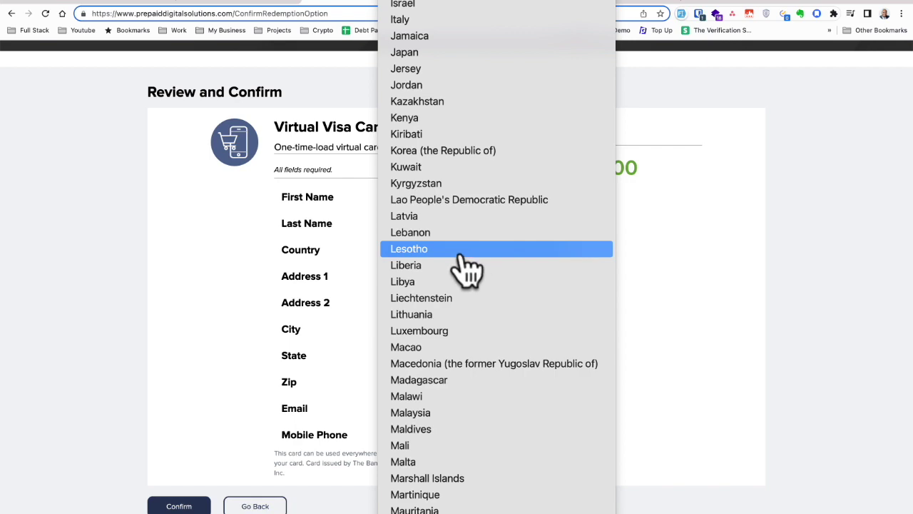
pyautogui.scroll(6, 468, 268)
pyautogui.scroll(4, 460, 179)
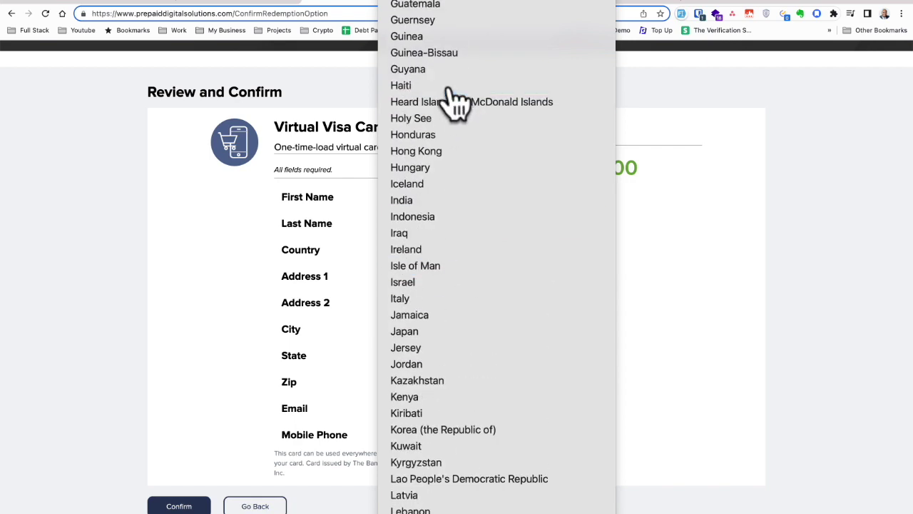
pyautogui.click(451, 85)
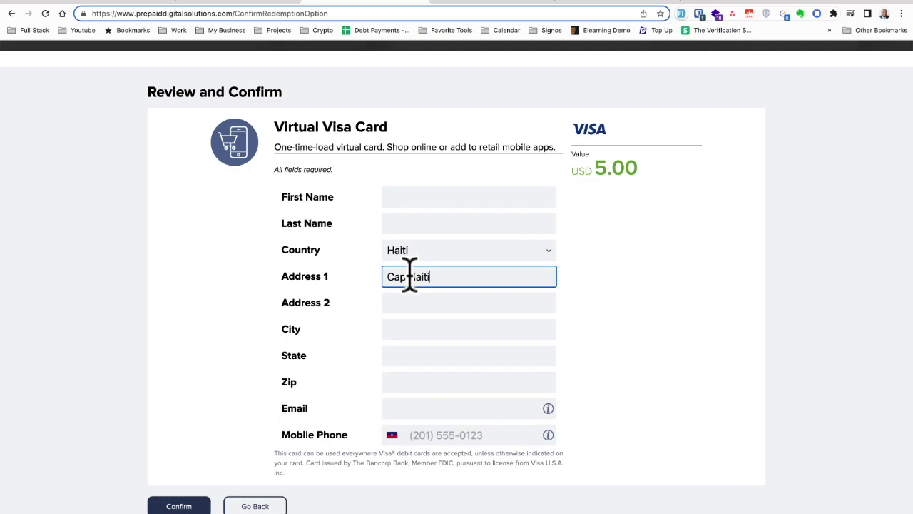
# Edit the address entry to use the accented ï character
pyautogui.write('en')
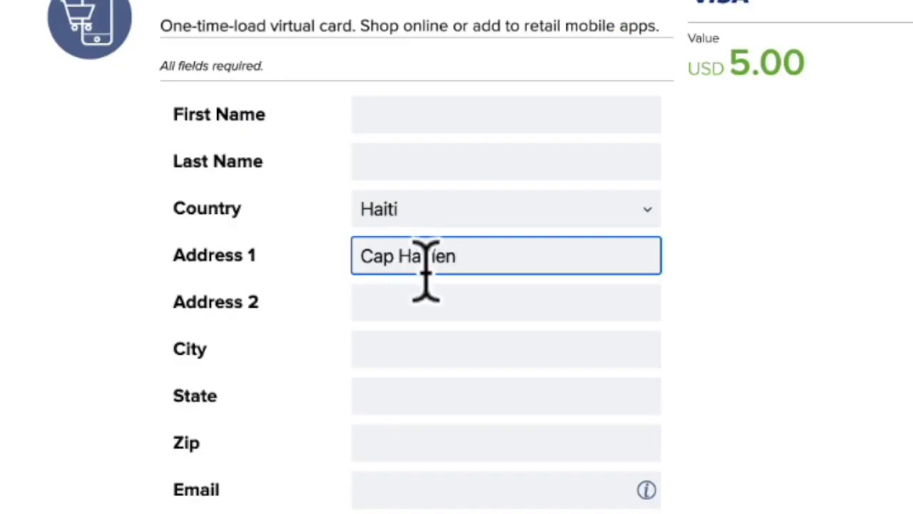
pyautogui.click(431, 256)
pyautogui.press('BackSpace')
pyautogui.write('íi')
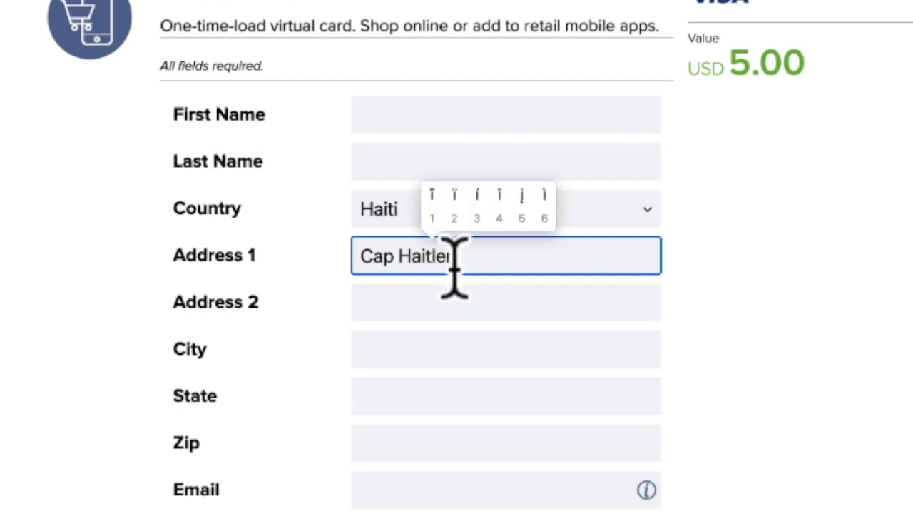
pyautogui.click(457, 202)
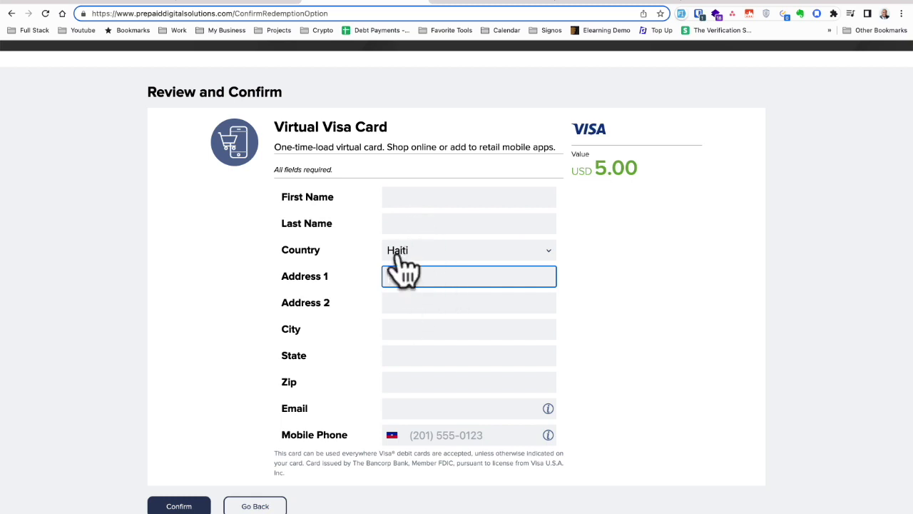
# Check the name, country Haiti, address and city fields, then submit the redemption form
pyautogui.click(404, 196)
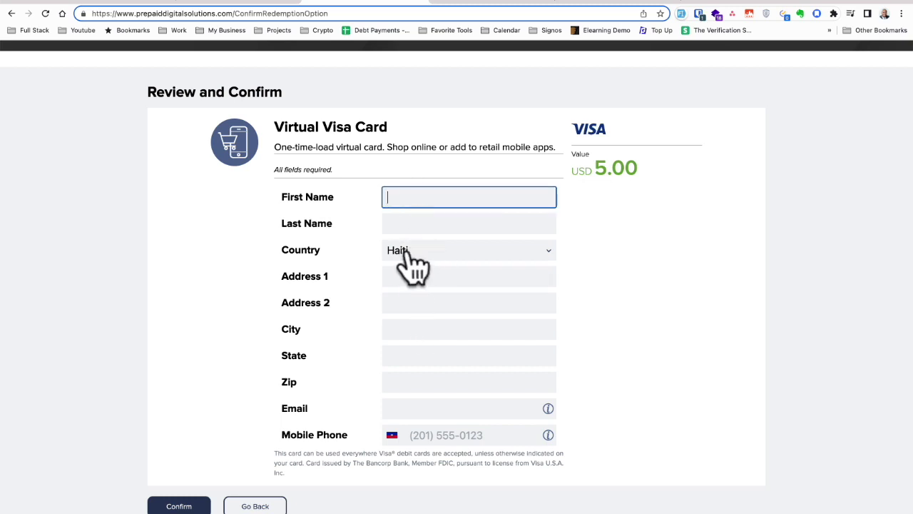
pyautogui.click(411, 253)
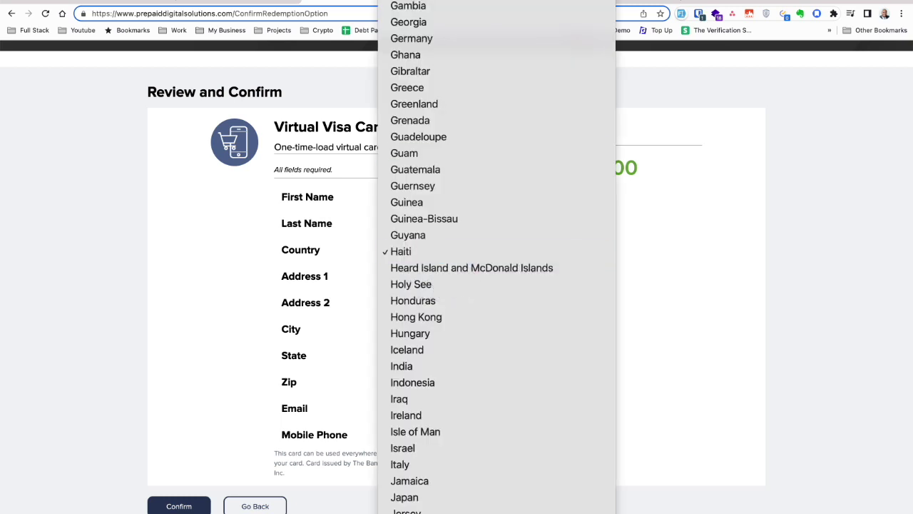
pyautogui.click(325, 228)
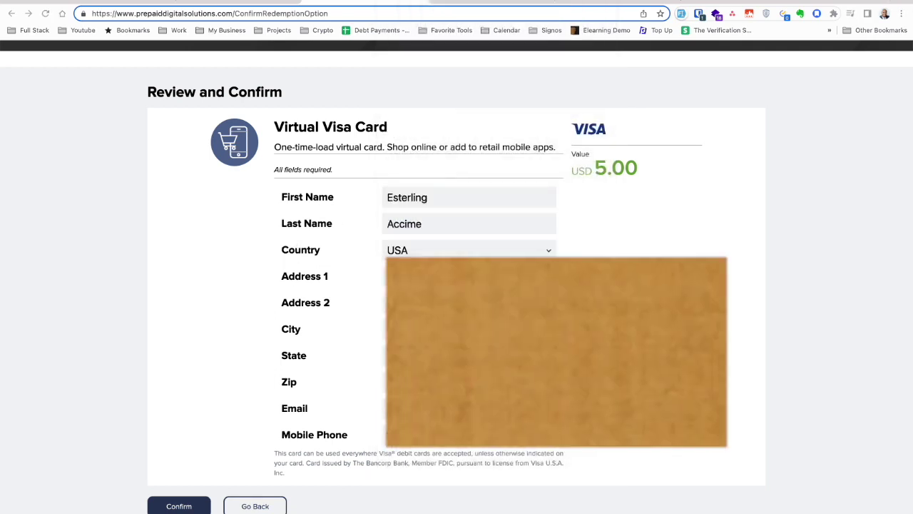
pyautogui.click(457, 225)
pyautogui.doubleClick(456, 225)
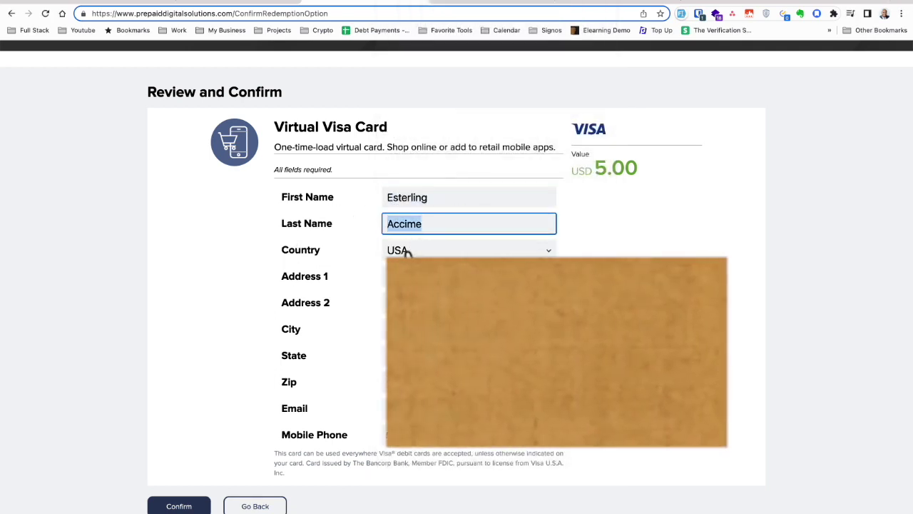
pyautogui.click(374, 276)
pyautogui.click(384, 329)
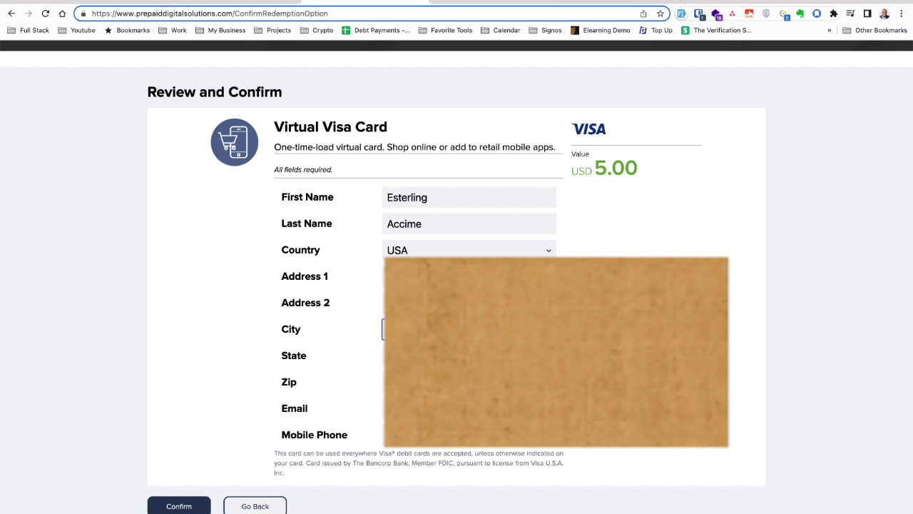
pyautogui.scroll(-1, 457, 285)
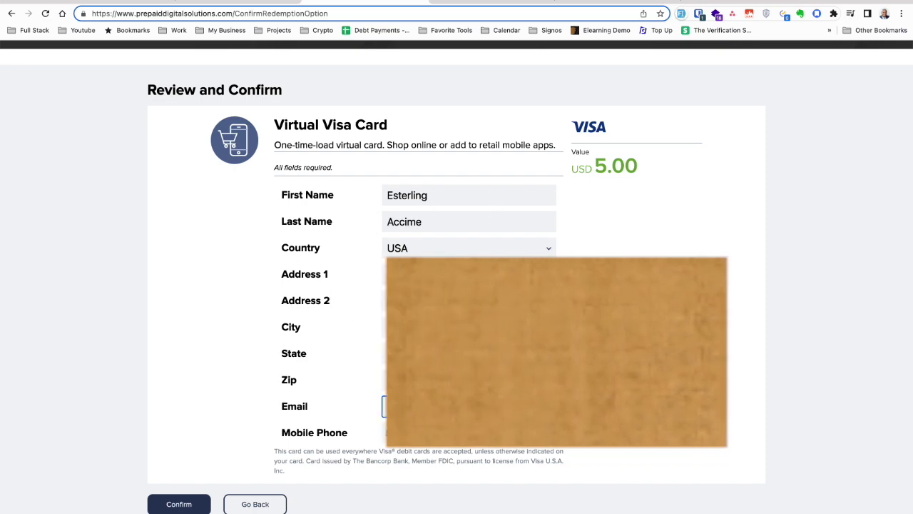
pyautogui.click(178, 505)
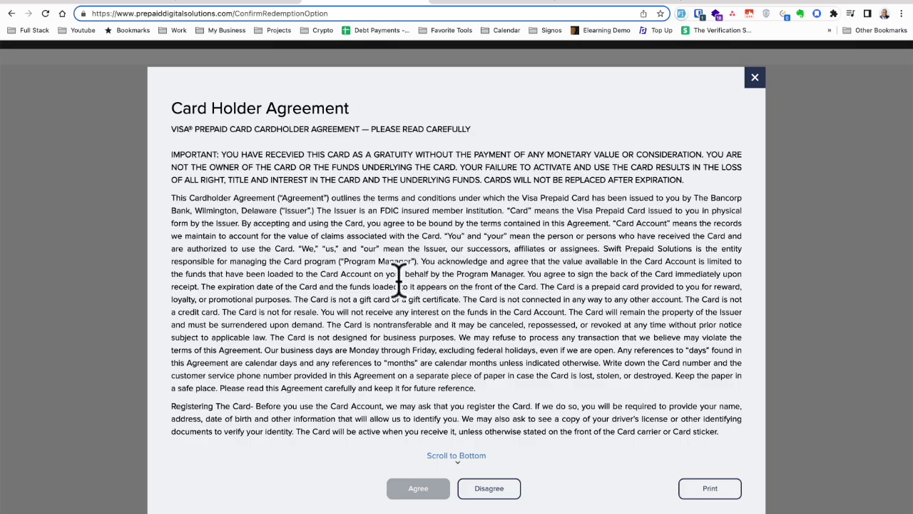
# Read through the program terms for the USD 5.00 Virtual Visa Card and agree to them
pyautogui.scroll(-20, 377, 299)
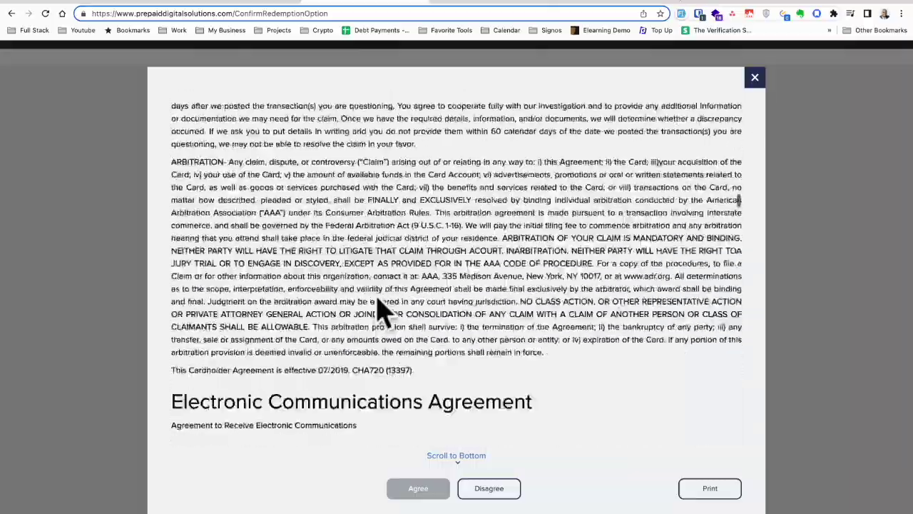
pyautogui.scroll(-15, 378, 303)
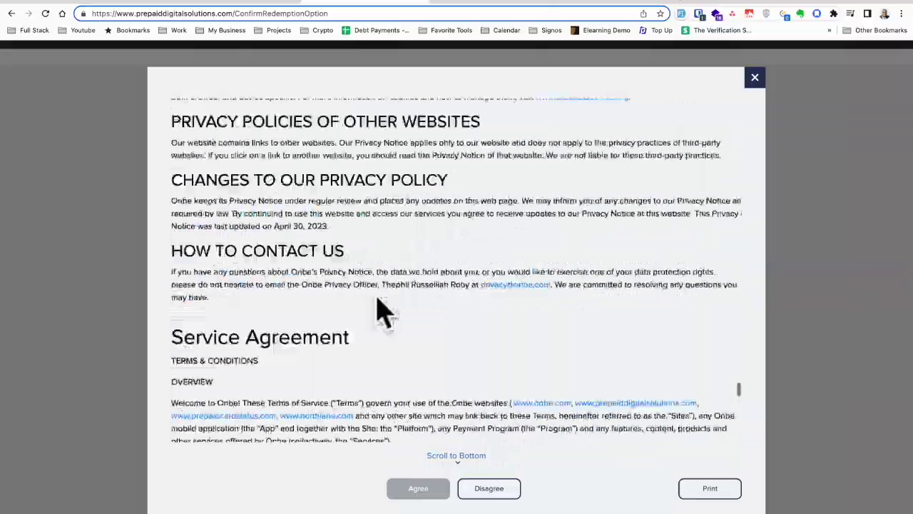
pyautogui.scroll(15, 377, 293)
pyautogui.scroll(-15, 377, 292)
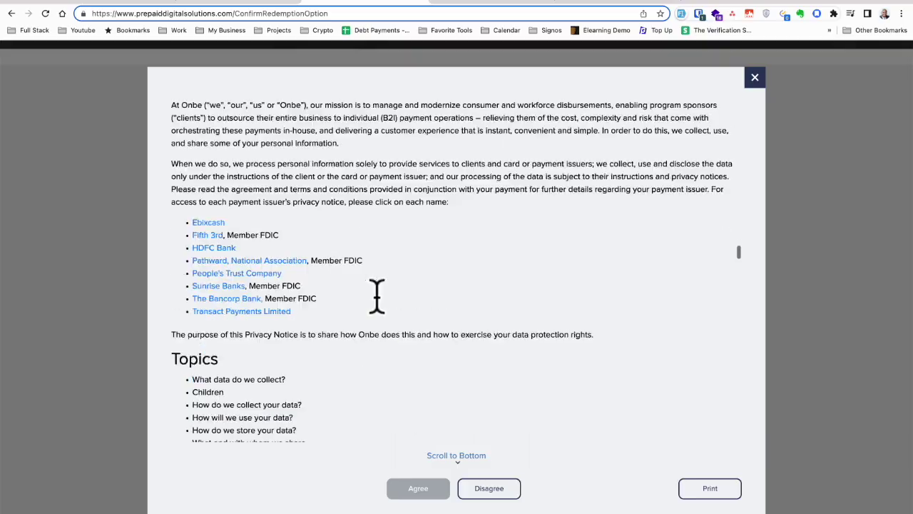
pyautogui.scroll(-20, 377, 299)
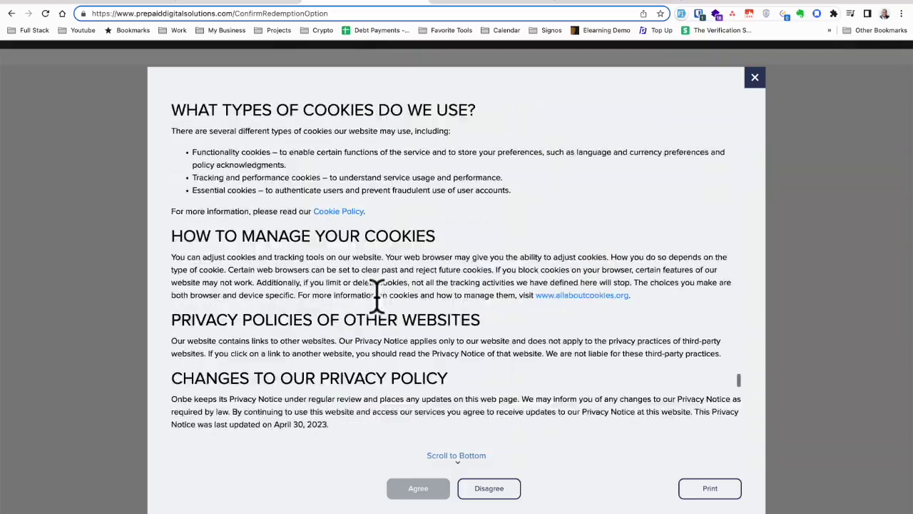
pyautogui.scroll(-20, 377, 303)
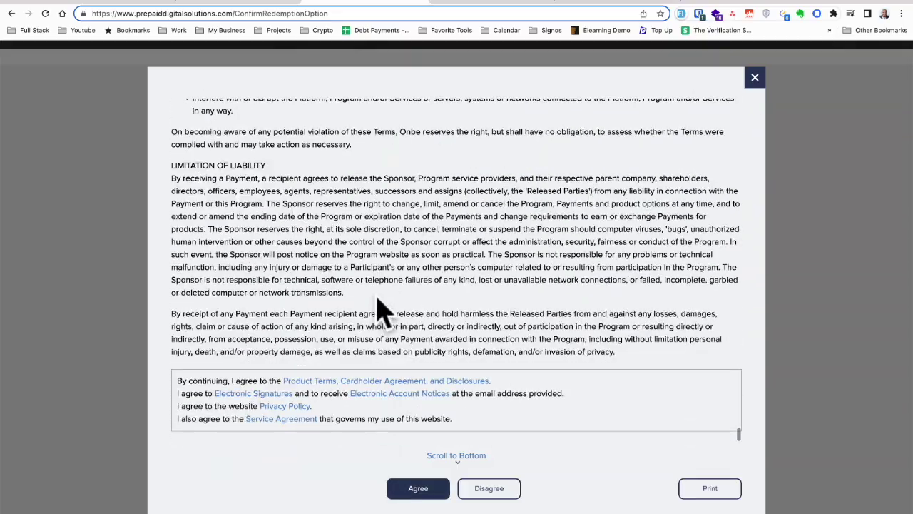
pyautogui.click(420, 489)
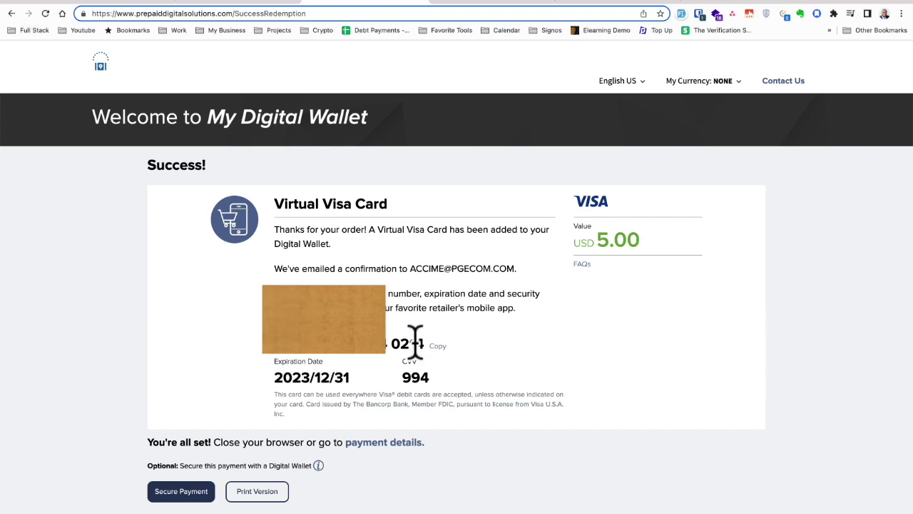
# Highlight the new Virtual Visa Card's number, security code and expiration date on the Success page
pyautogui.moveTo(423, 346); pyautogui.dragTo(288, 344)
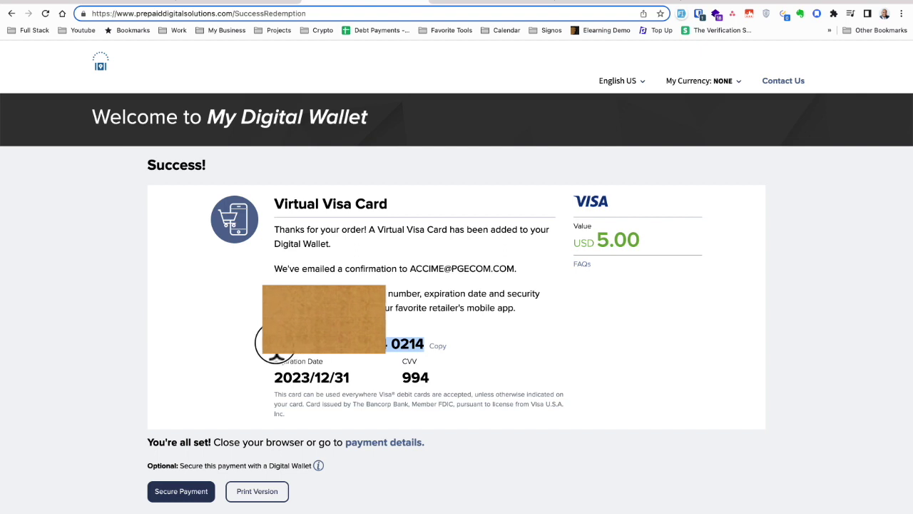
pyautogui.moveTo(403, 378); pyautogui.dragTo(281, 376)
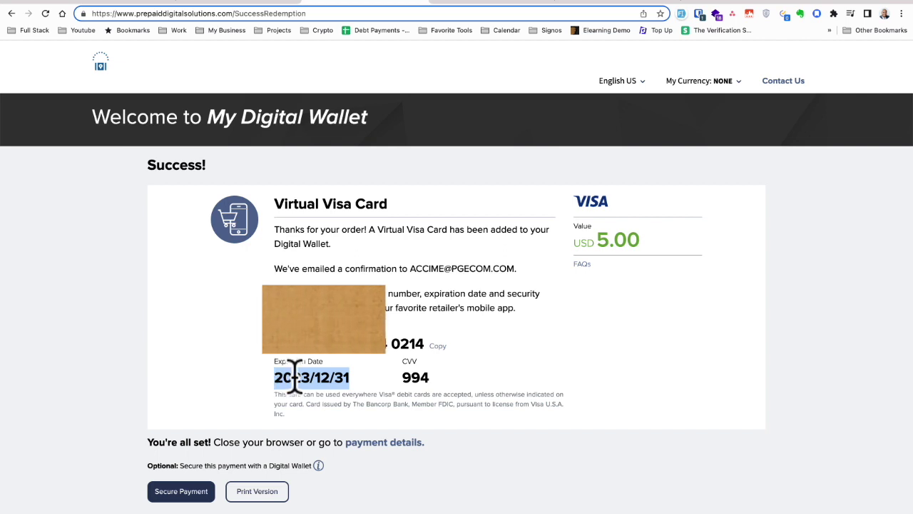
pyautogui.moveTo(312, 378)
pyautogui.mouseDown()
pyautogui.moveTo(259, 378)
pyautogui.moveTo(328, 380)
pyautogui.mouseUp()
pyautogui.click(312, 393)
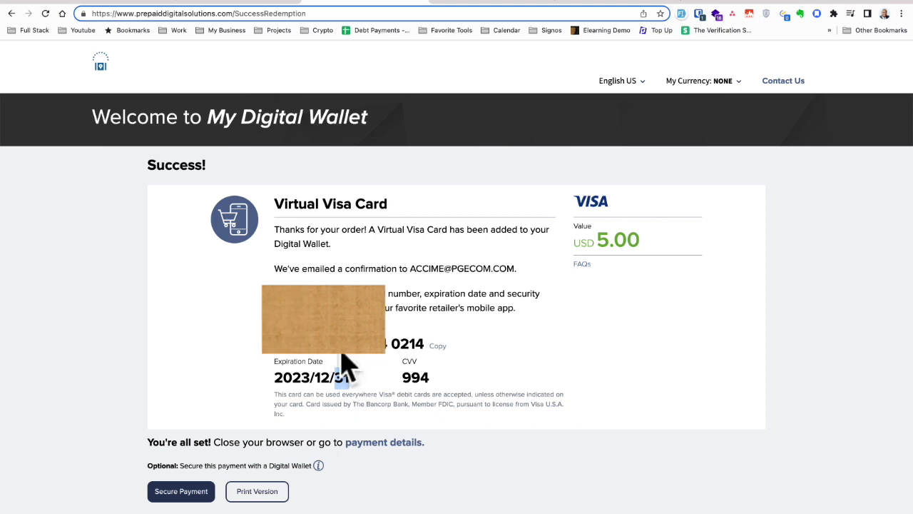
pyautogui.moveTo(392, 346); pyautogui.dragTo(422, 350)
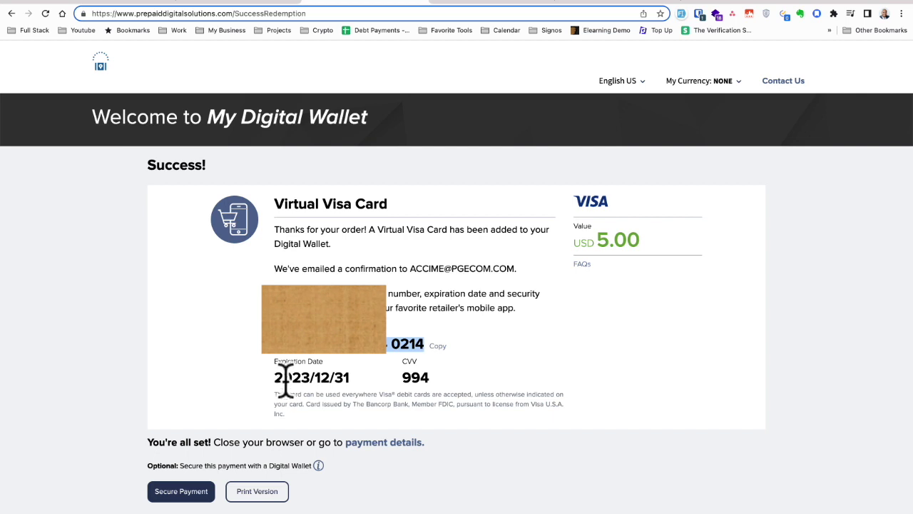
pyautogui.moveTo(301, 376); pyautogui.dragTo(348, 377)
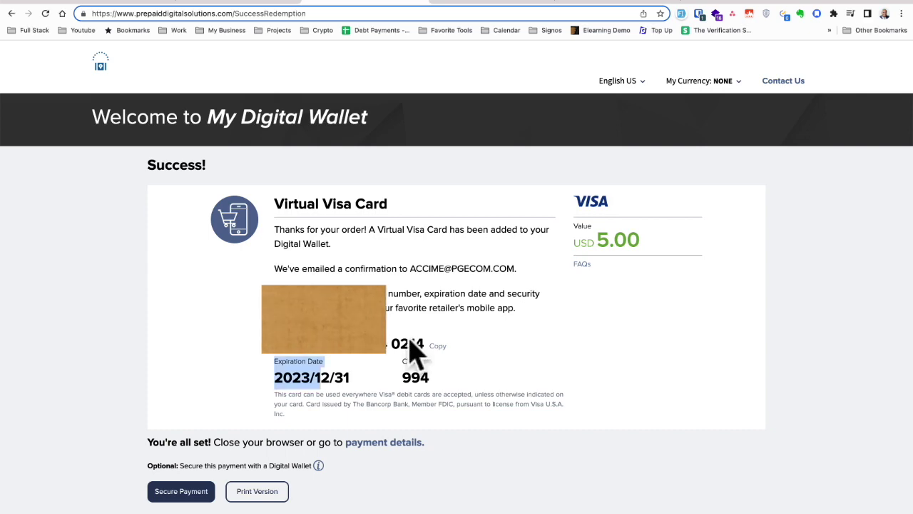
# Add the USD 5.00 Virtual Visa Card to the current wallet, filling in the saved wallet login
pyautogui.click(194, 494)
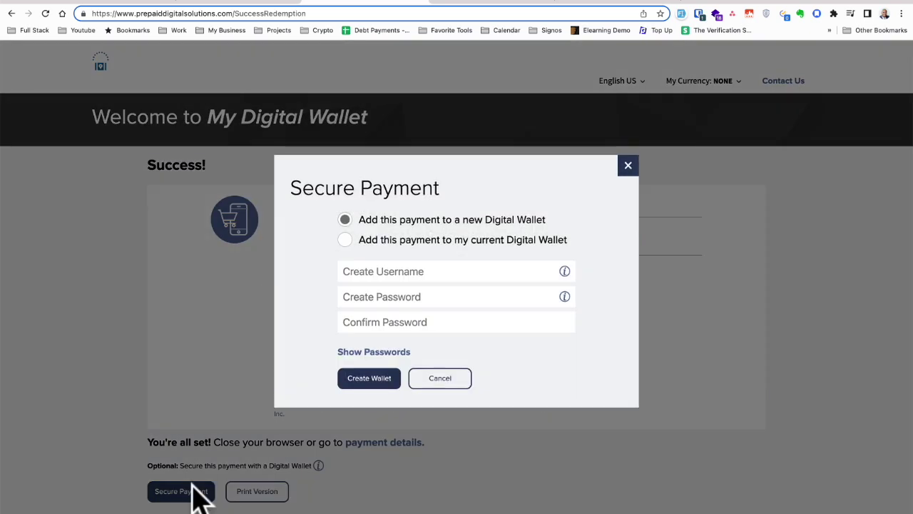
pyautogui.click(347, 246)
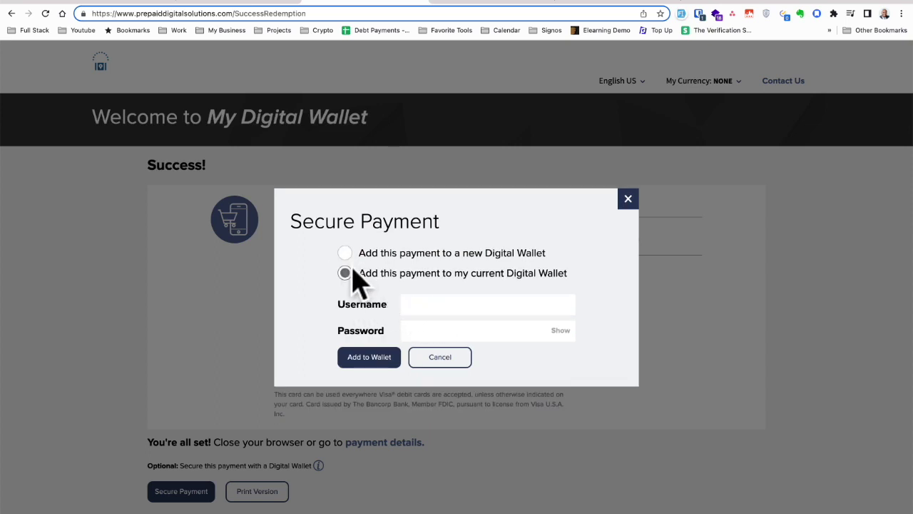
pyautogui.click(346, 252)
pyautogui.click(403, 282)
pyautogui.click(387, 302)
pyautogui.press('Tab')
pyautogui.click(347, 247)
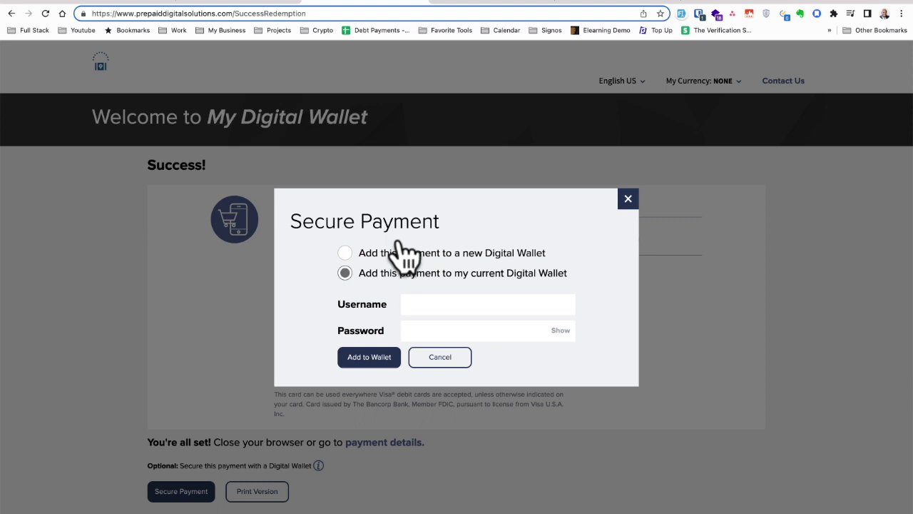
pyautogui.click(699, 13)
pyautogui.click(542, 105)
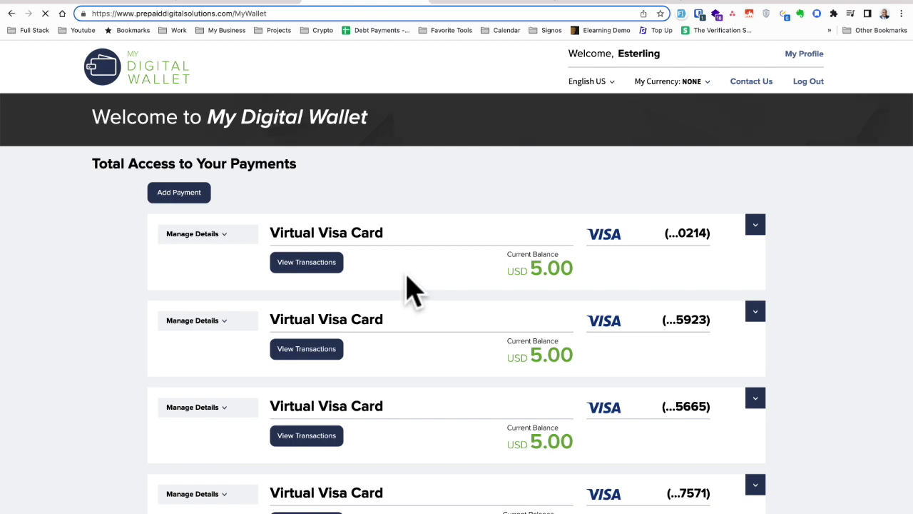
pyautogui.scroll(-2, 413, 278)
pyautogui.scroll(1, 414, 244)
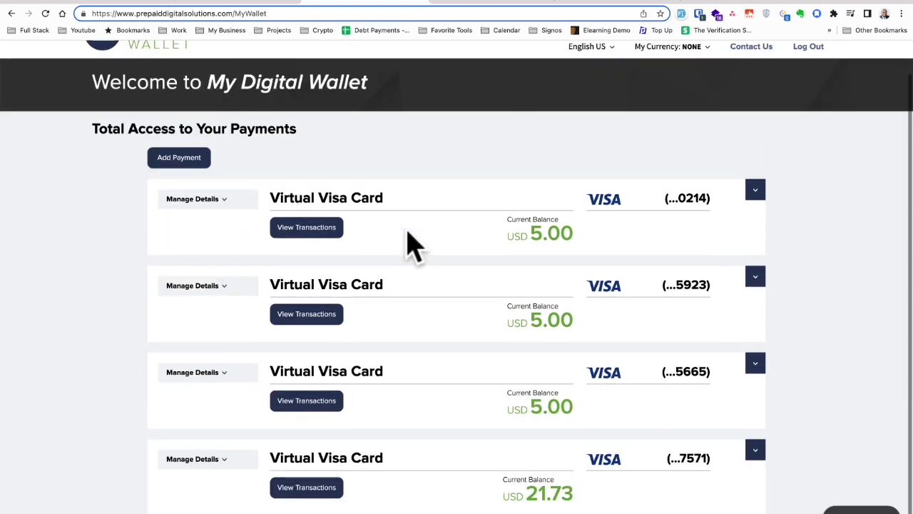
pyautogui.click(535, 232)
pyautogui.doubleClick(536, 232)
pyautogui.moveTo(530, 320); pyautogui.dragTo(581, 320)
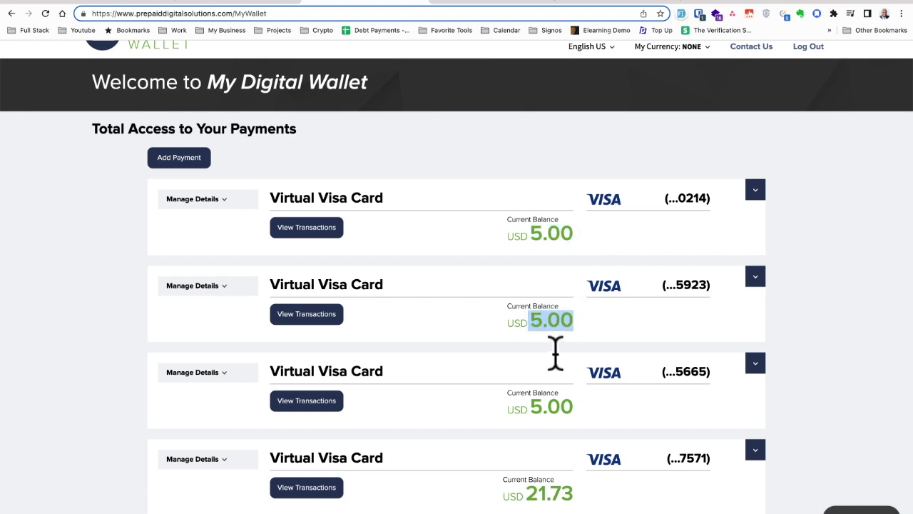
pyautogui.click(860, 508)
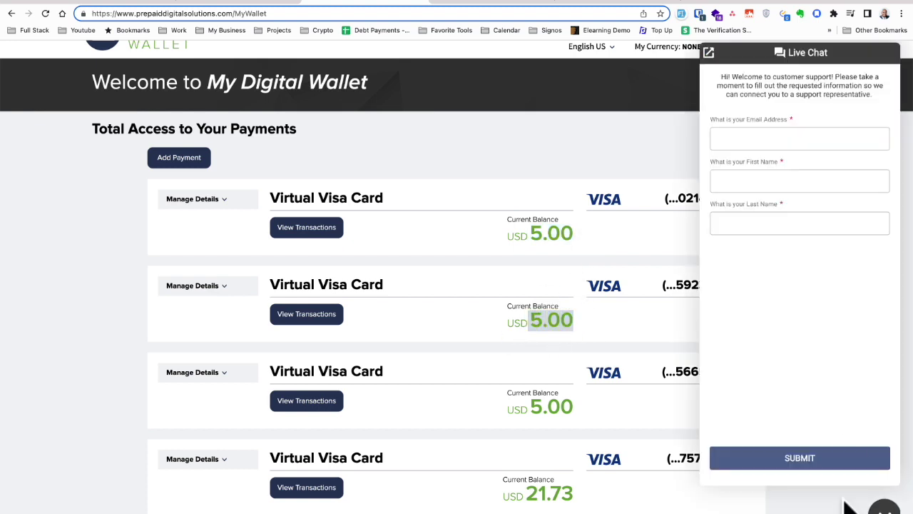
pyautogui.click(763, 142)
pyautogui.click(746, 173)
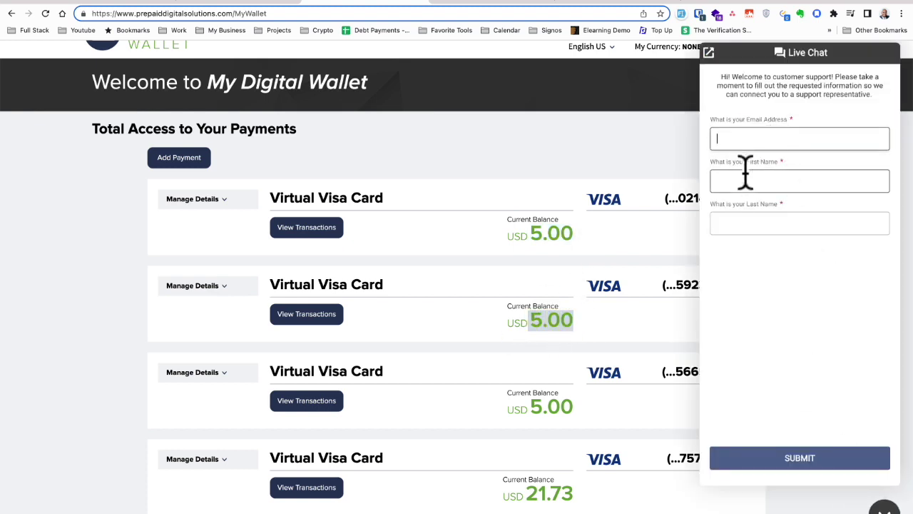
pyautogui.click(744, 224)
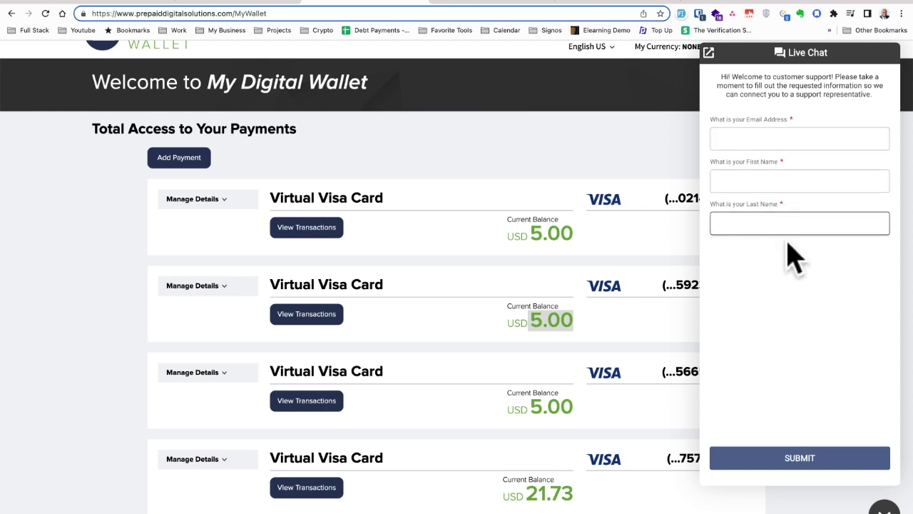
pyautogui.click(626, 152)
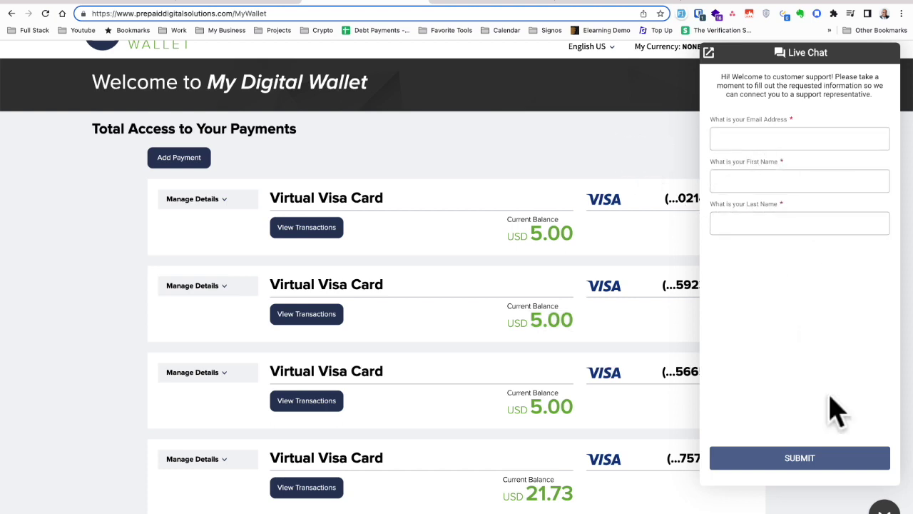
pyautogui.click(885, 508)
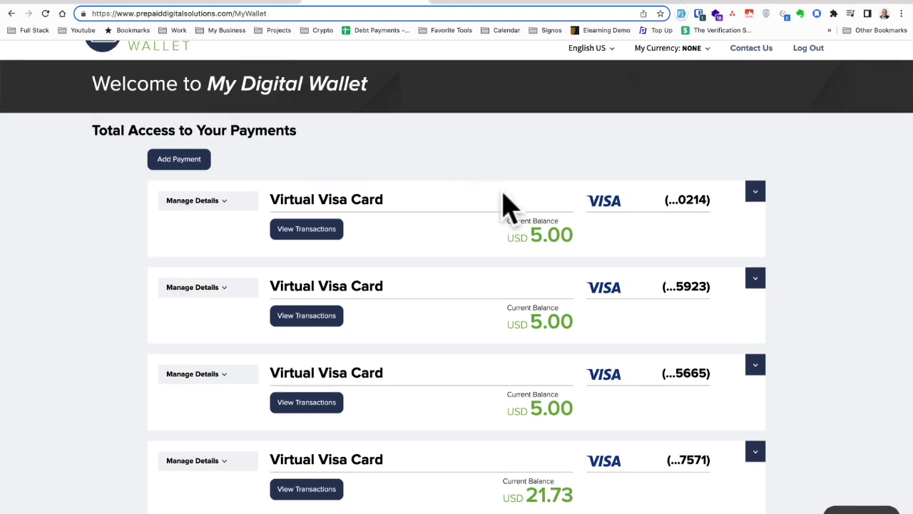
pyautogui.scroll(1, 500, 229)
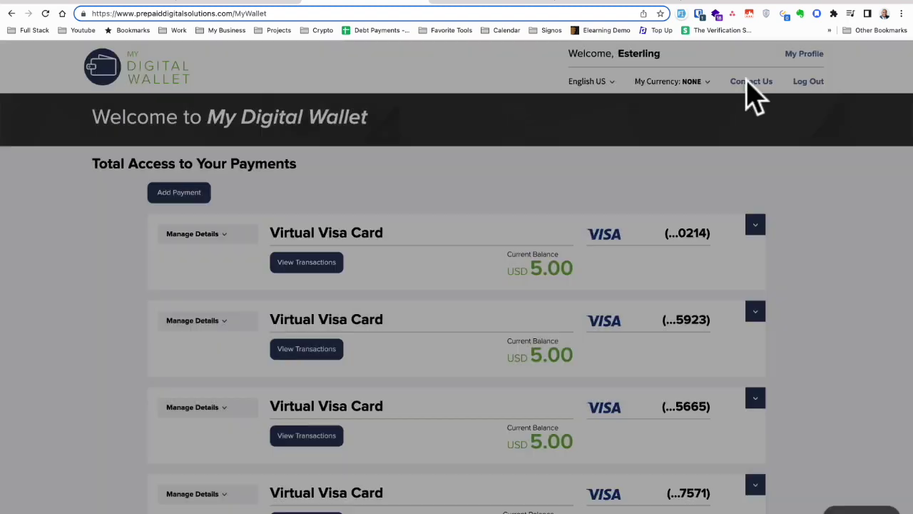
pyautogui.click(749, 82)
pyautogui.moveTo(532, 171); pyautogui.dragTo(614, 170)
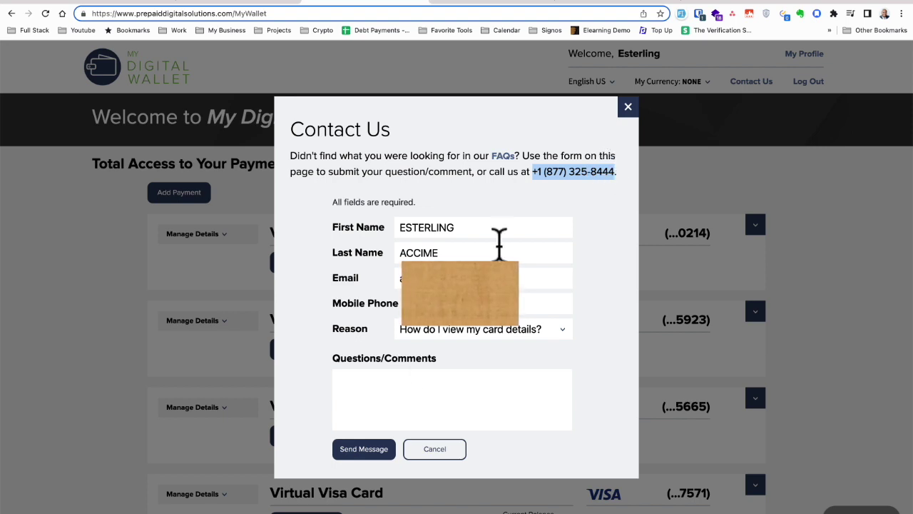
pyautogui.click(369, 387)
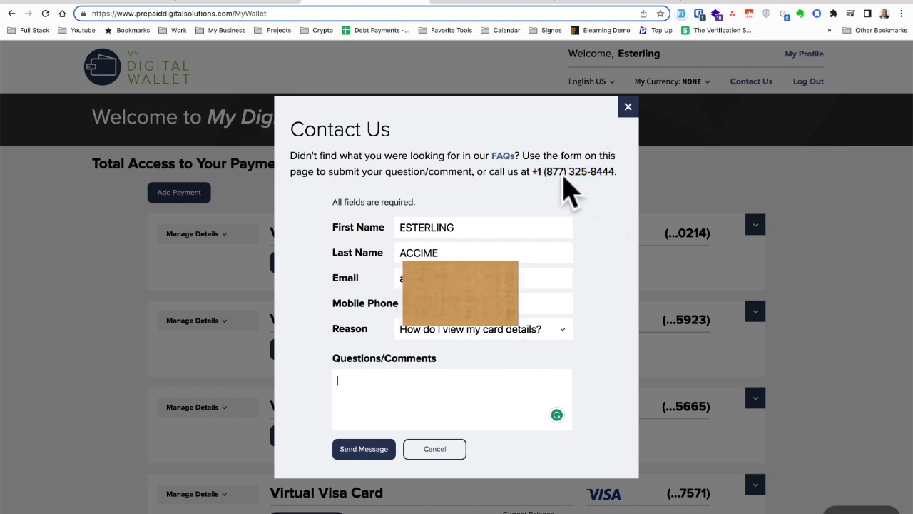
pyautogui.moveTo(534, 170); pyautogui.dragTo(605, 173)
pyautogui.click(606, 173)
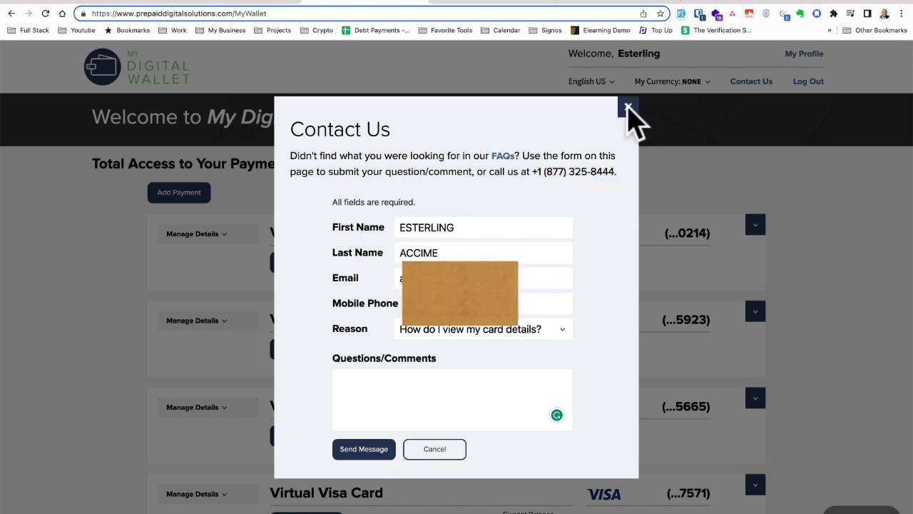
pyautogui.click(628, 107)
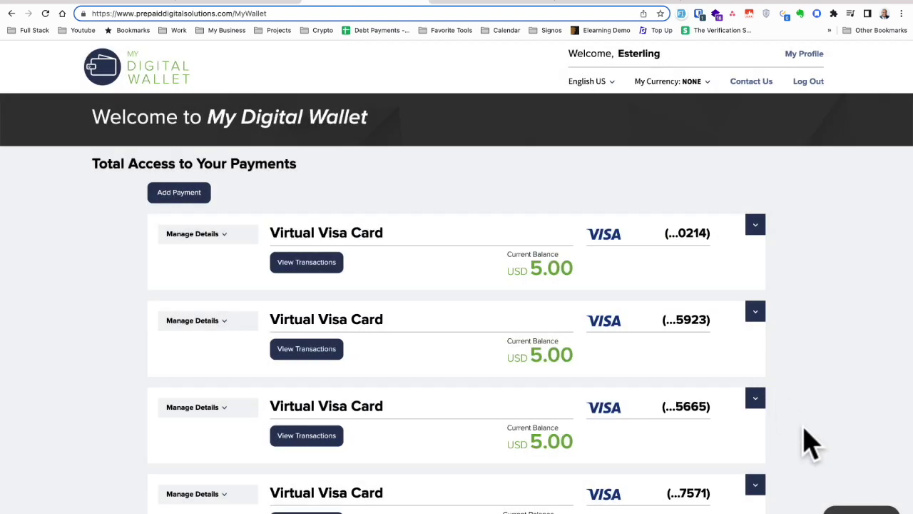
# Browse the display currencies in the My Currency dropdown
pyautogui.click(694, 81)
pyautogui.scroll(-5, 671, 243)
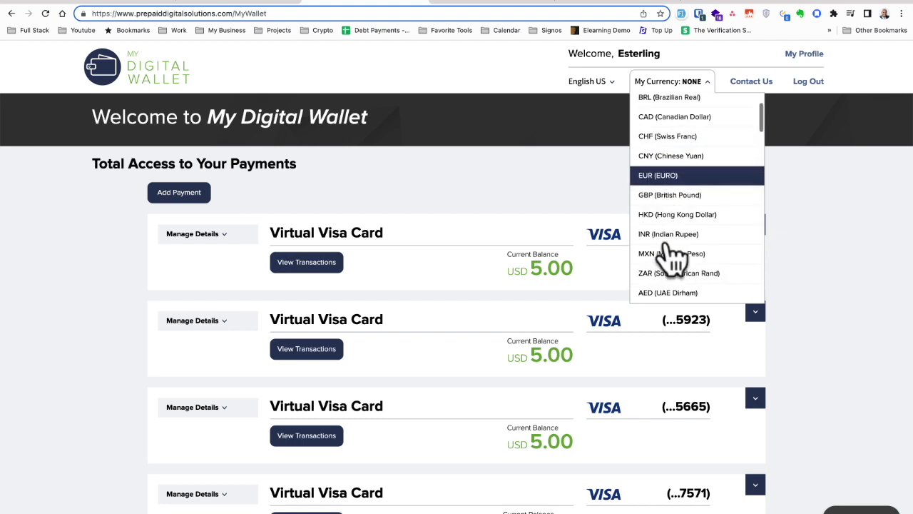
pyautogui.scroll(-10, 671, 254)
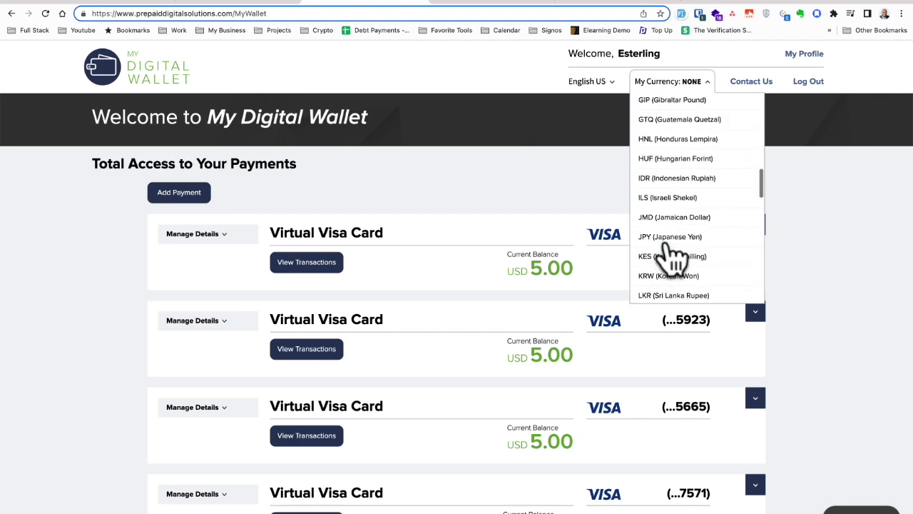
pyautogui.scroll(-2, 675, 257)
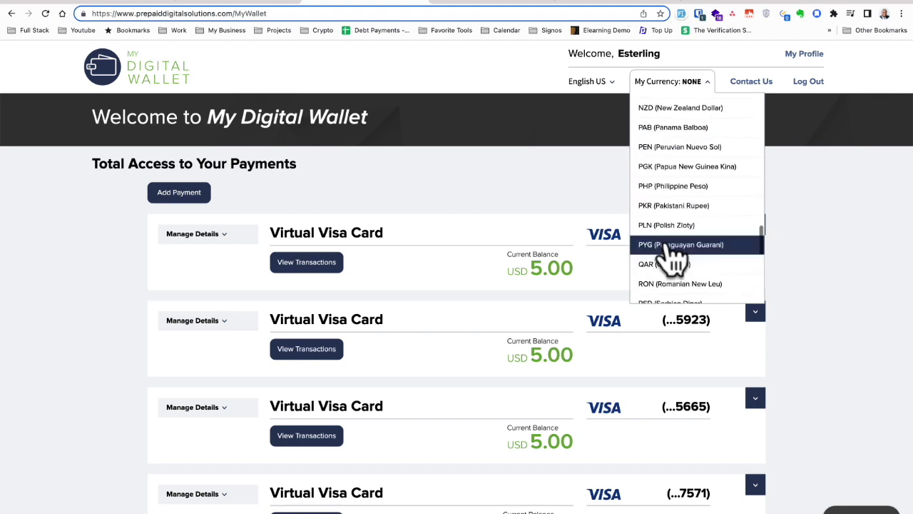
pyautogui.scroll(15, 670, 257)
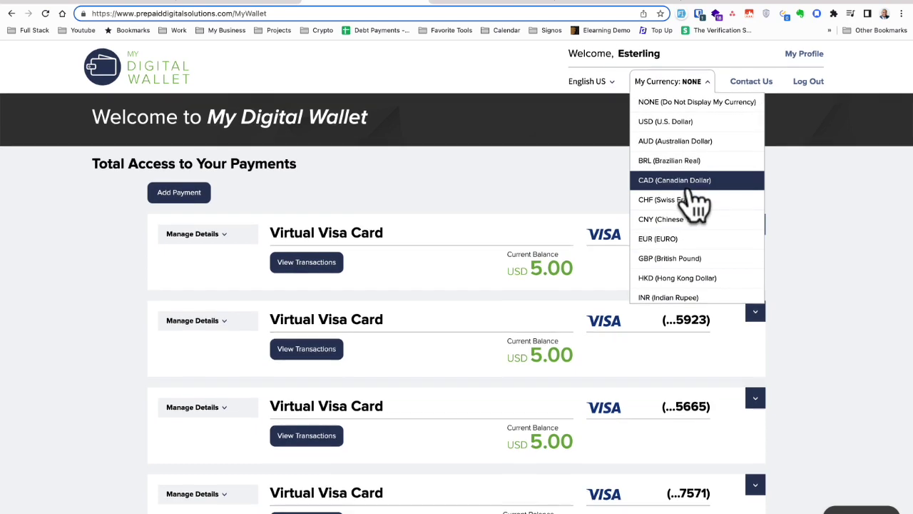
pyautogui.scroll(-2, 688, 184)
pyautogui.scroll(-2, 689, 187)
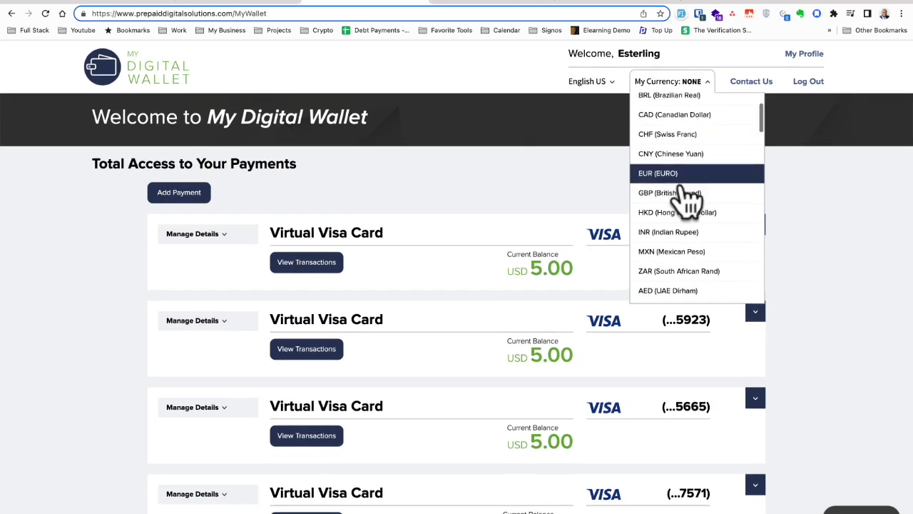
pyautogui.scroll(2, 688, 199)
pyautogui.scroll(2, 688, 196)
pyautogui.scroll(-2, 689, 198)
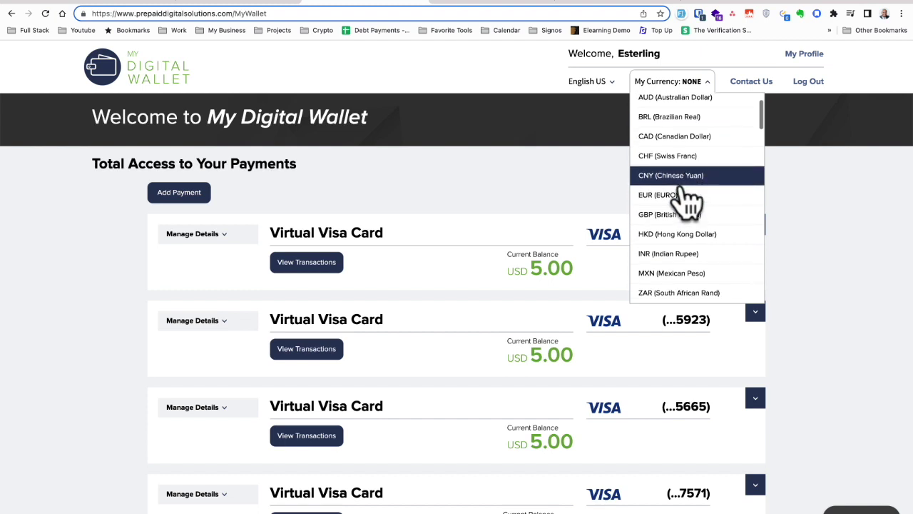
pyautogui.scroll(-5, 677, 211)
pyautogui.scroll(-2, 667, 214)
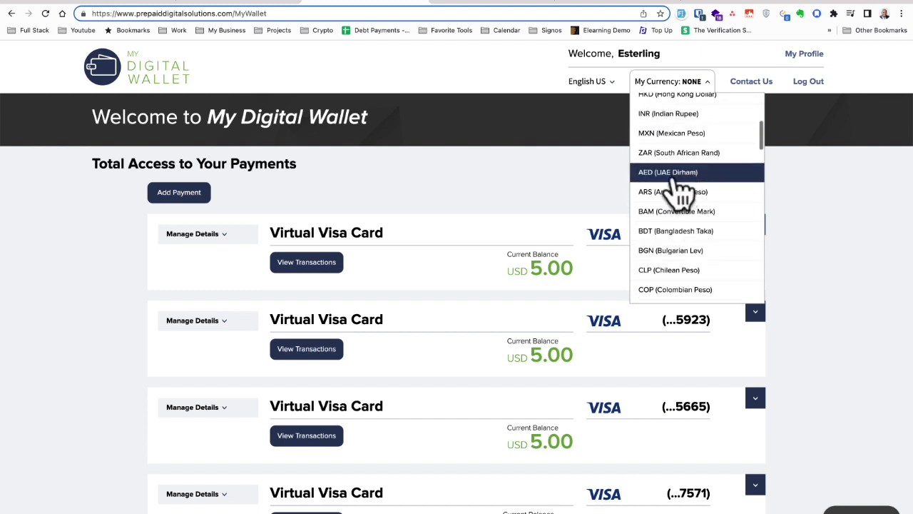
pyautogui.scroll(6, 685, 192)
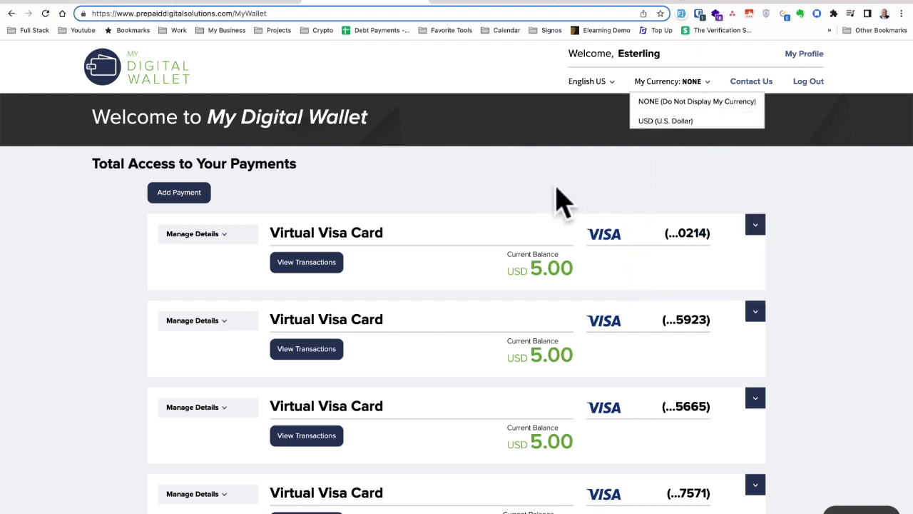
# Browse the interface languages in the English US dropdown
pyautogui.click(608, 83)
pyautogui.scroll(-5, 619, 172)
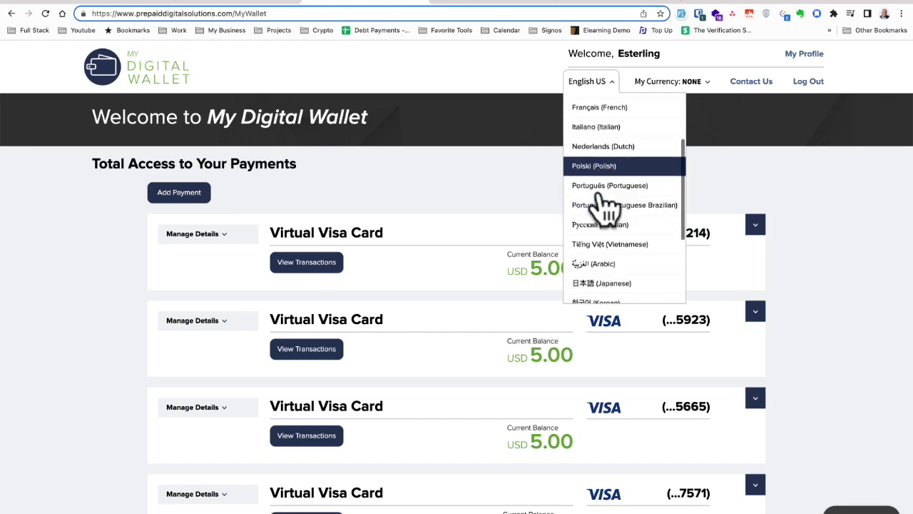
pyautogui.scroll(5, 595, 180)
pyautogui.scroll(-10, 607, 180)
pyautogui.scroll(10, 595, 184)
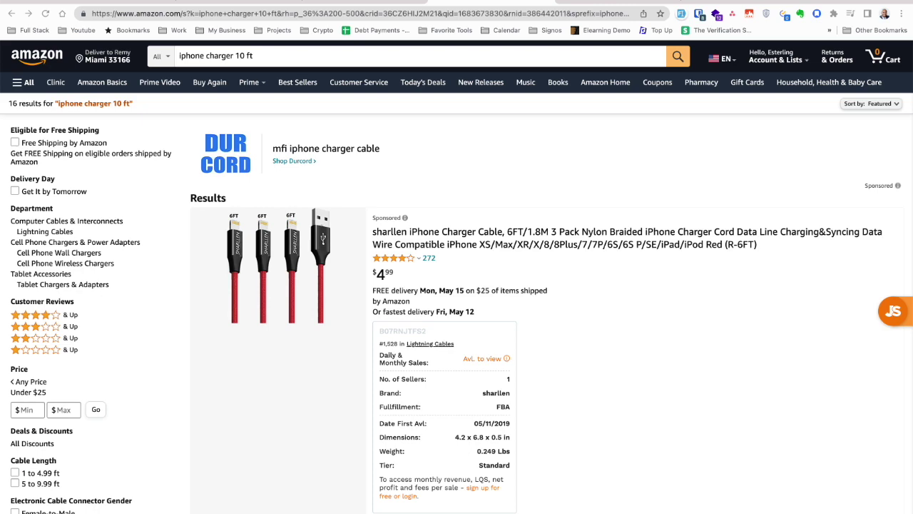
# Filter the iPhone charger 10 ft results to a $10 maximum price and scan the listings
pyautogui.click(174, 55)
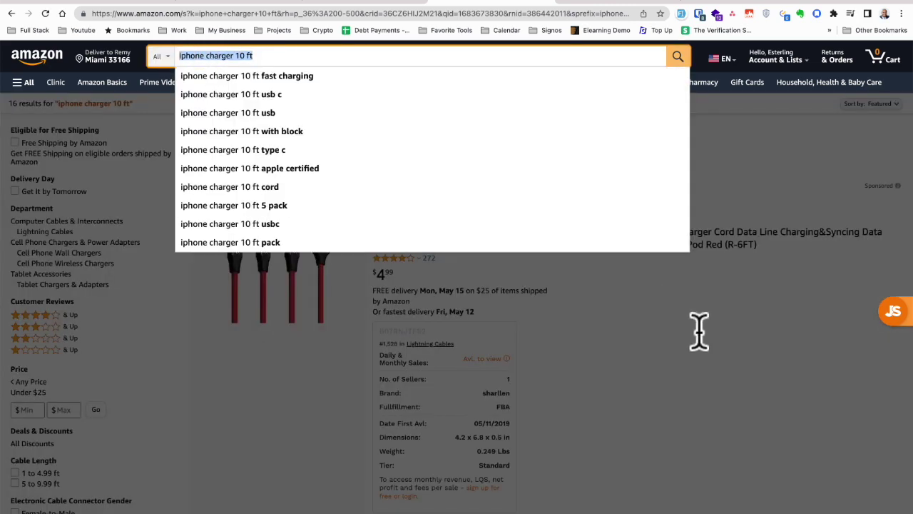
pyautogui.click(725, 361)
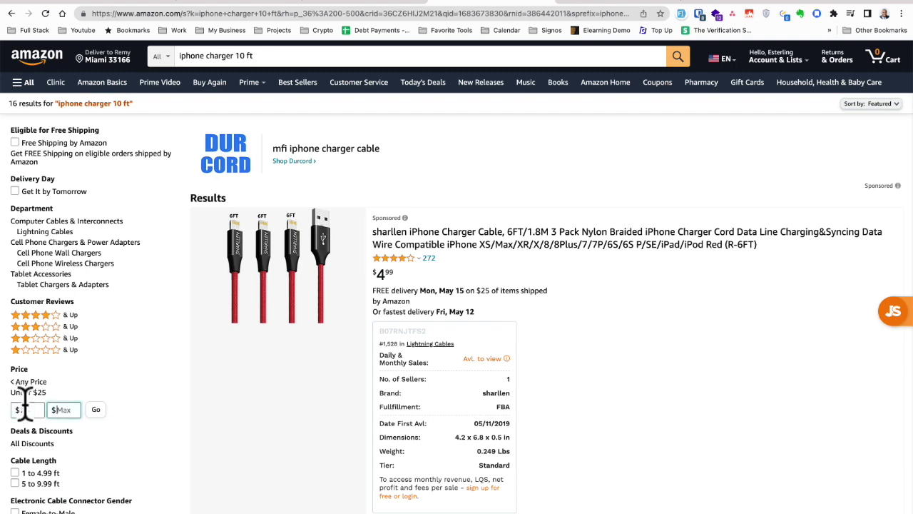
pyautogui.write('10')
pyautogui.click(96, 409)
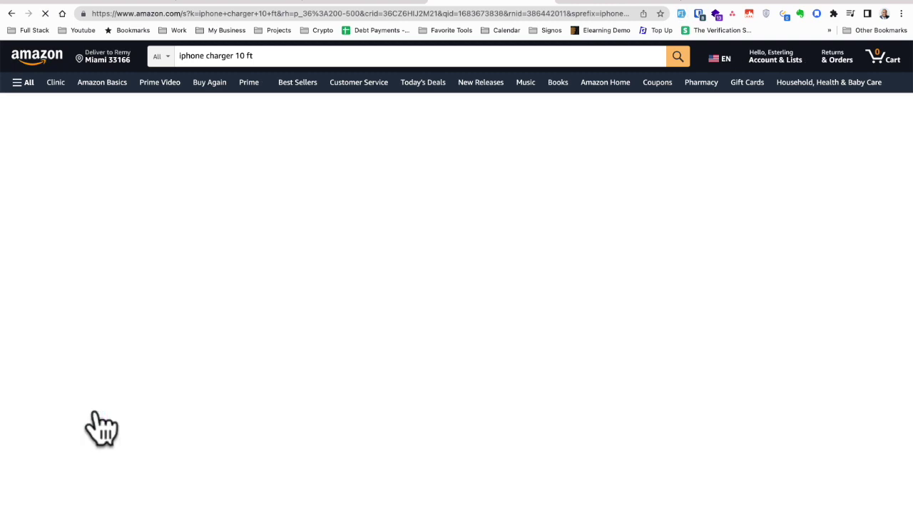
pyautogui.scroll(-2, 550, 295)
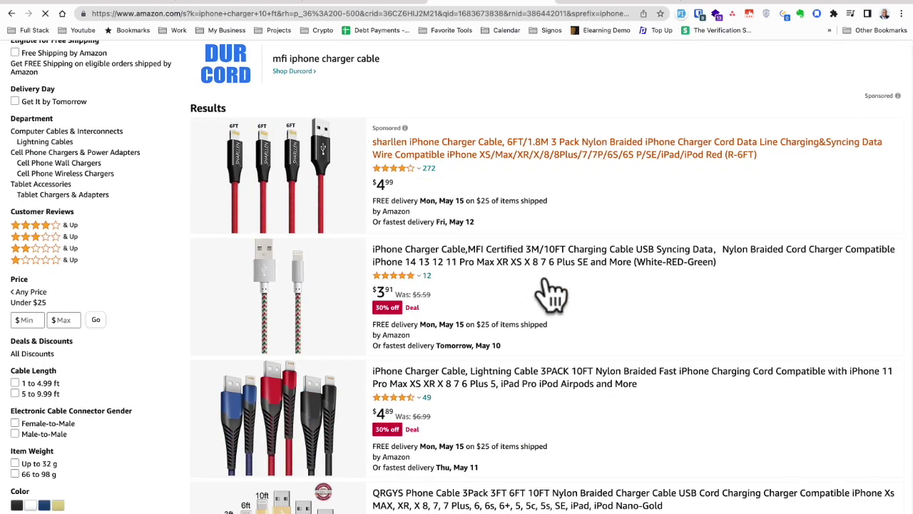
pyautogui.scroll(-2, 570, 303)
pyautogui.scroll(-5, 606, 314)
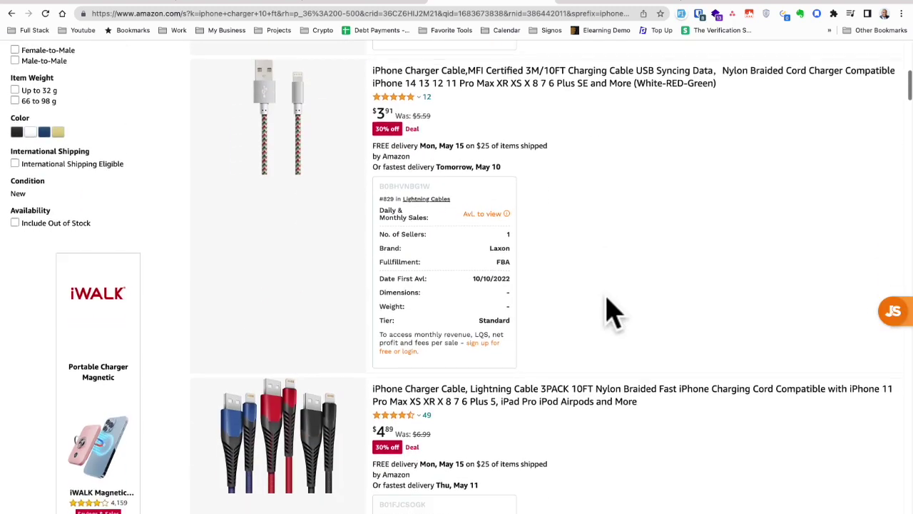
pyautogui.scroll(-2, 612, 312)
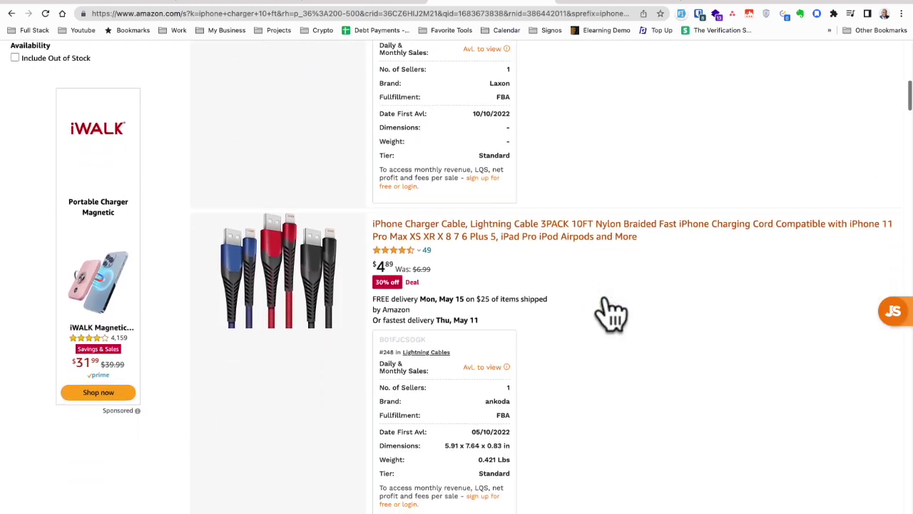
pyautogui.scroll(15, 611, 312)
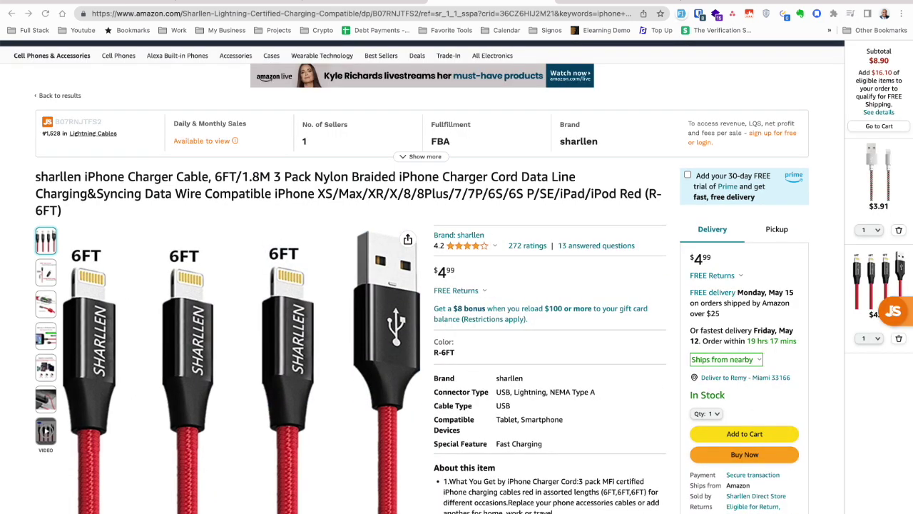
# Buy the sharllen cable now and list its payment methods, including gift card codes
pyautogui.click(758, 471)
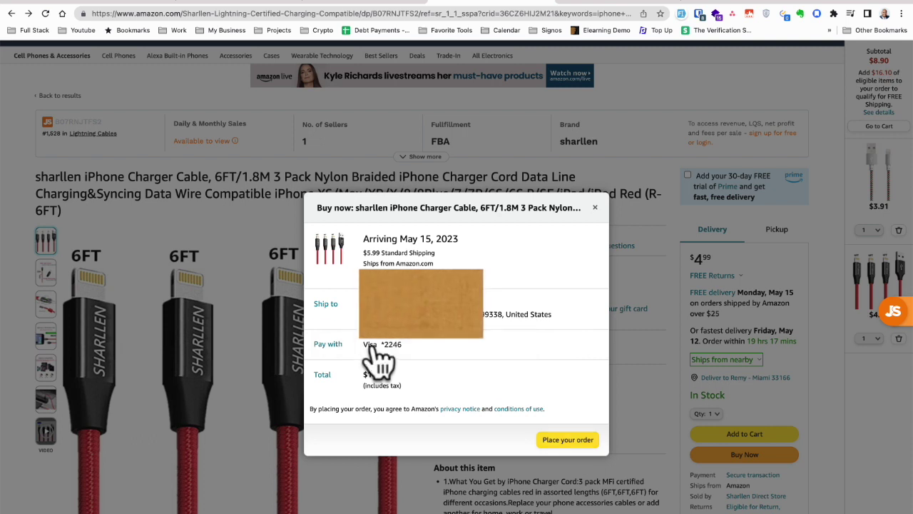
pyautogui.click(372, 347)
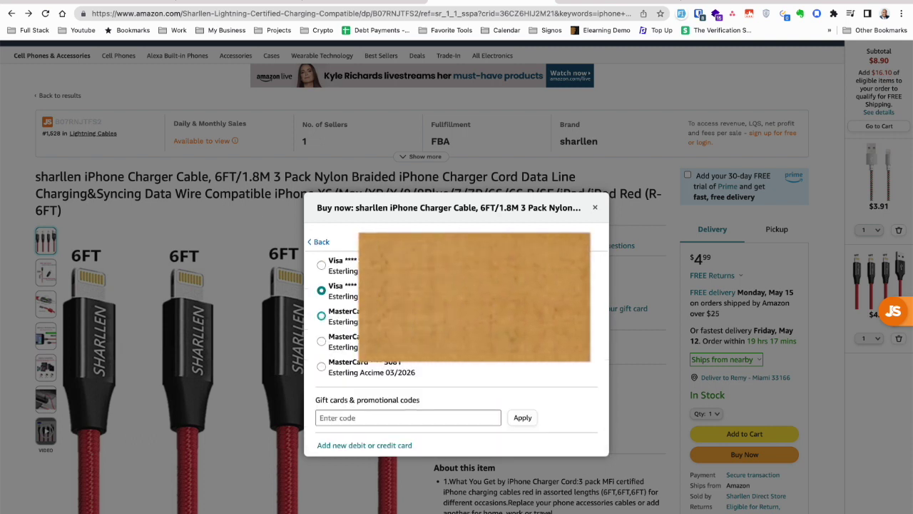
pyautogui.scroll(-2, 392, 363)
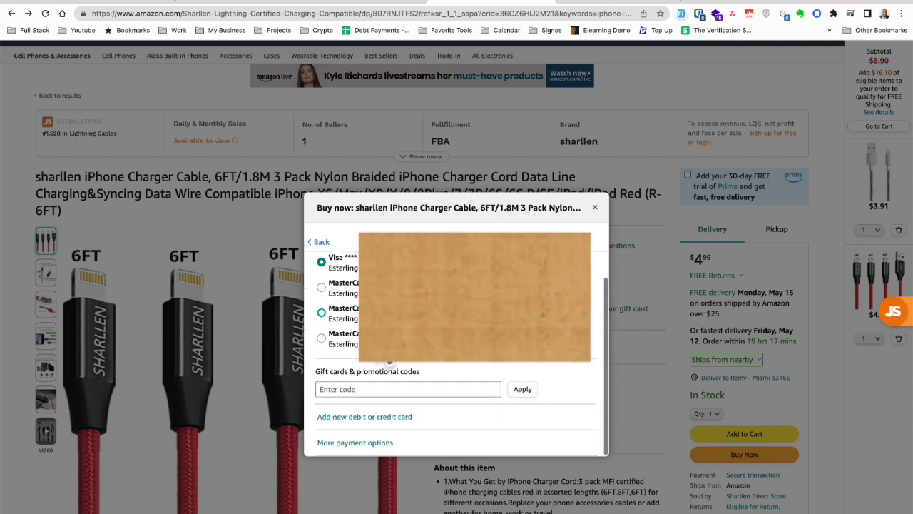
pyautogui.moveTo(427, 378); pyautogui.dragTo(312, 371)
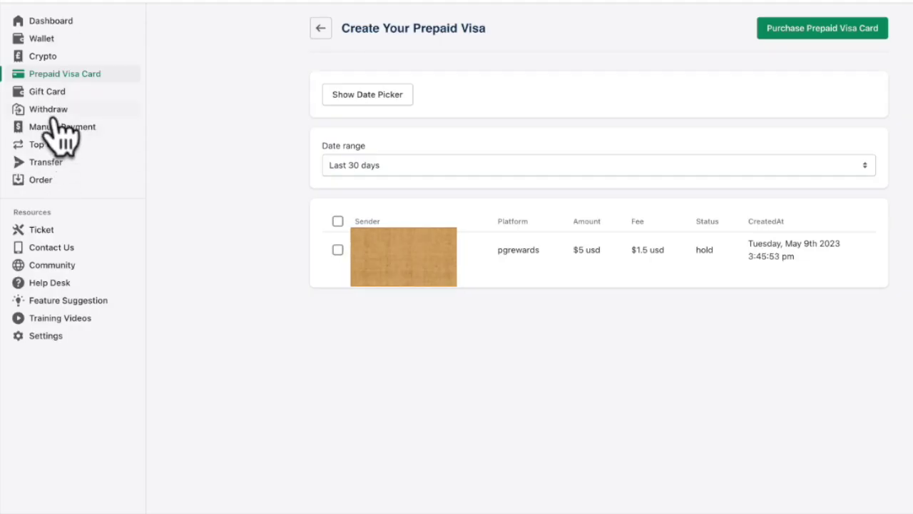
pyautogui.click(63, 91)
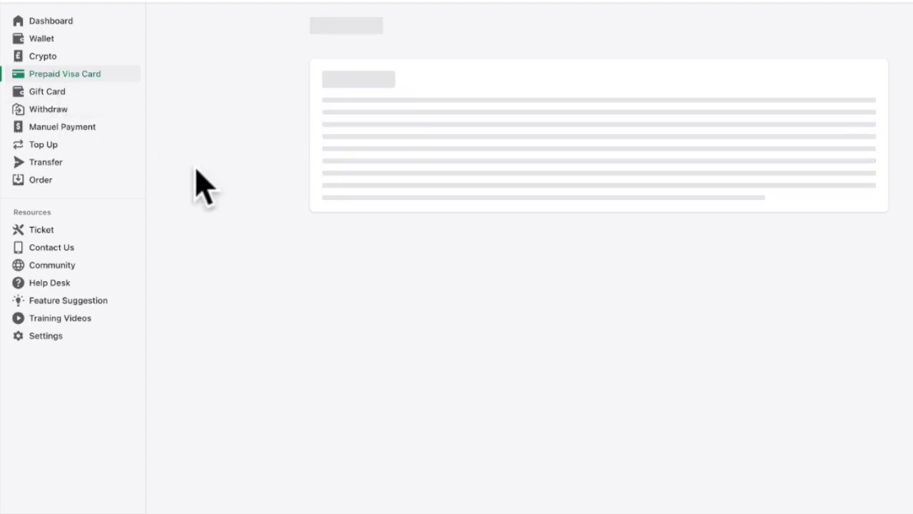
pyautogui.click(81, 93)
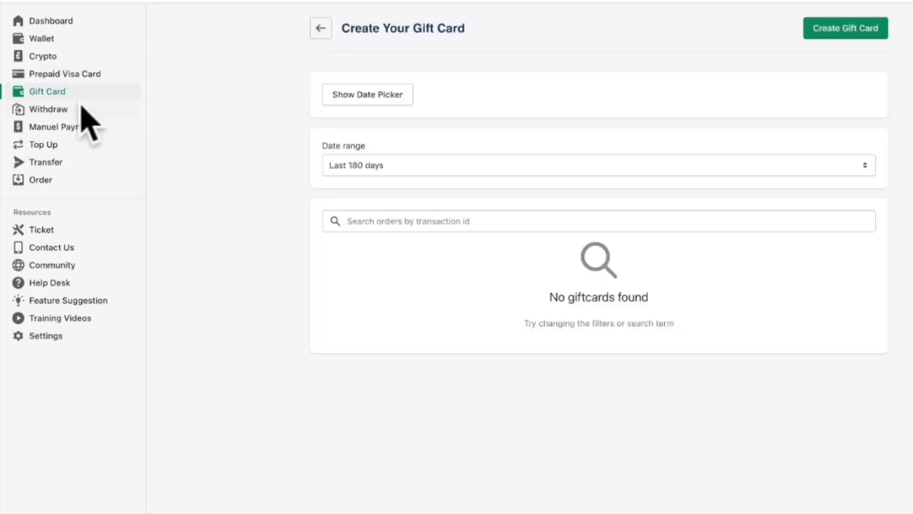
pyautogui.click(835, 30)
pyautogui.click(428, 180)
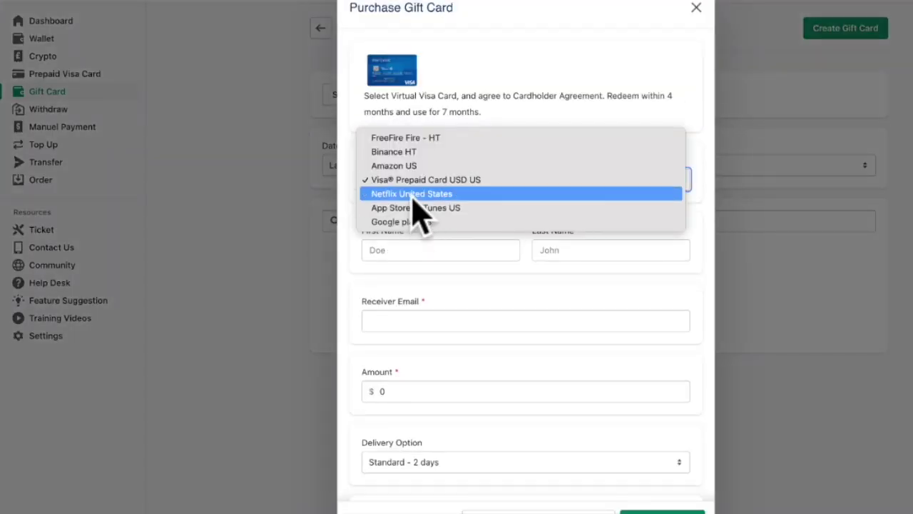
pyautogui.click(426, 166)
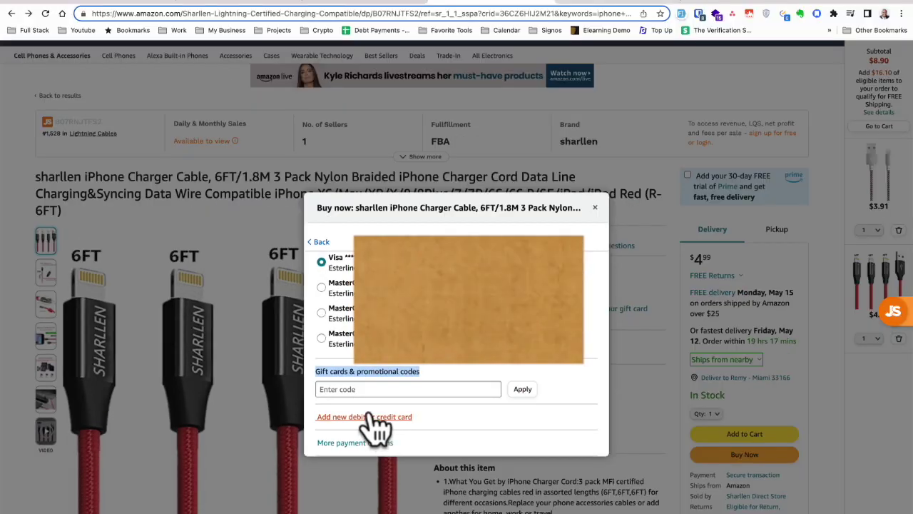
# Continue to full checkout ($11.93 total) and open the Add a credit or debit card form
pyautogui.click(364, 417)
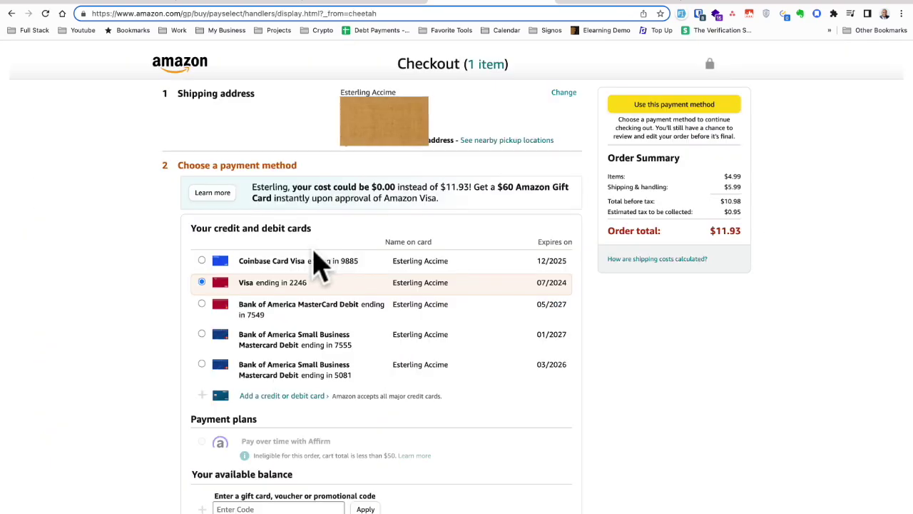
pyautogui.scroll(-5, 315, 252)
pyautogui.scroll(3, 315, 256)
pyautogui.scroll(-2, 312, 245)
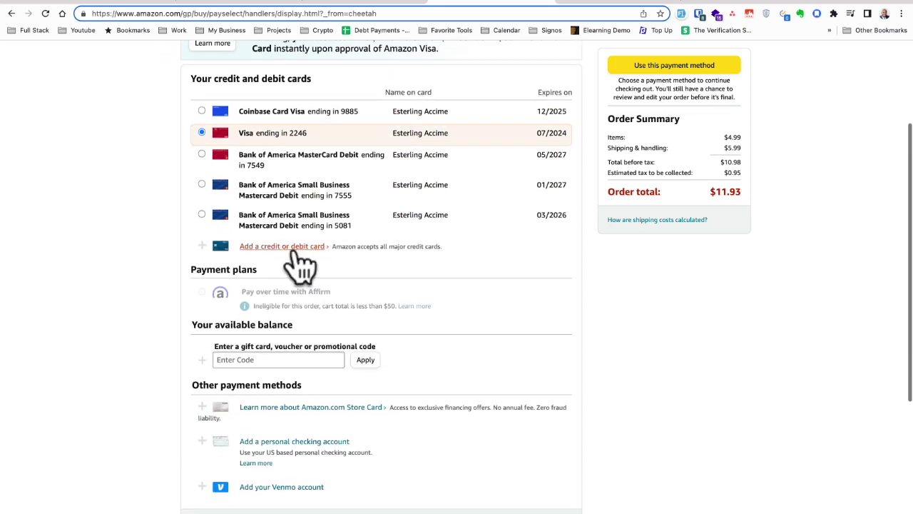
pyautogui.click(288, 248)
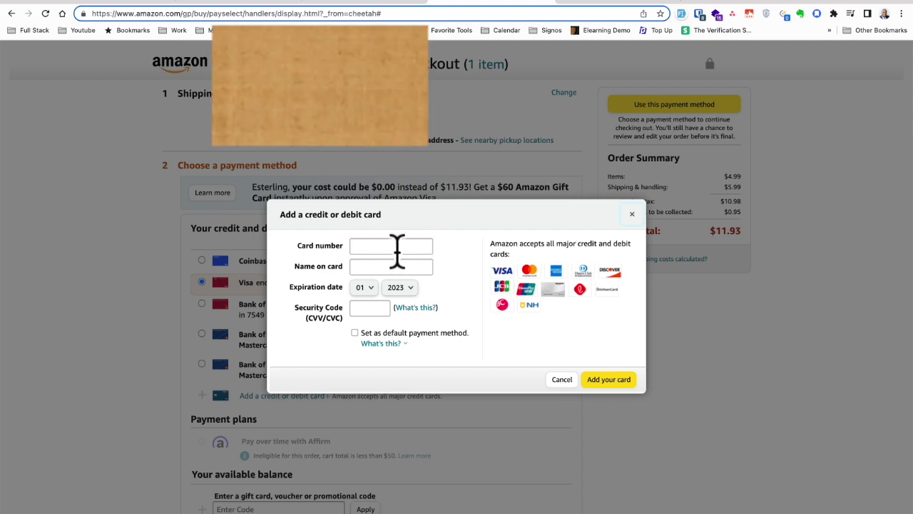
# Copy the $21.73 virtual card's number from the wallet into Amazon's card form
pyautogui.click(353, 1)
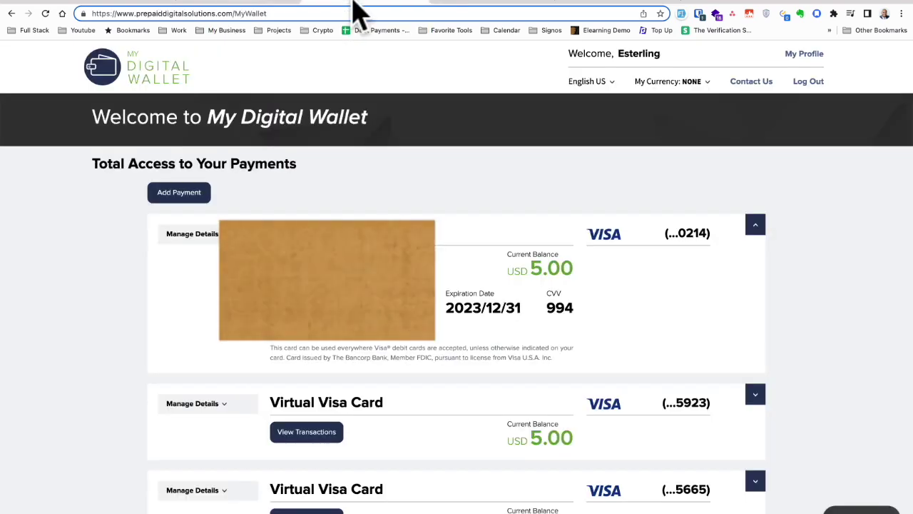
pyautogui.click(477, 2)
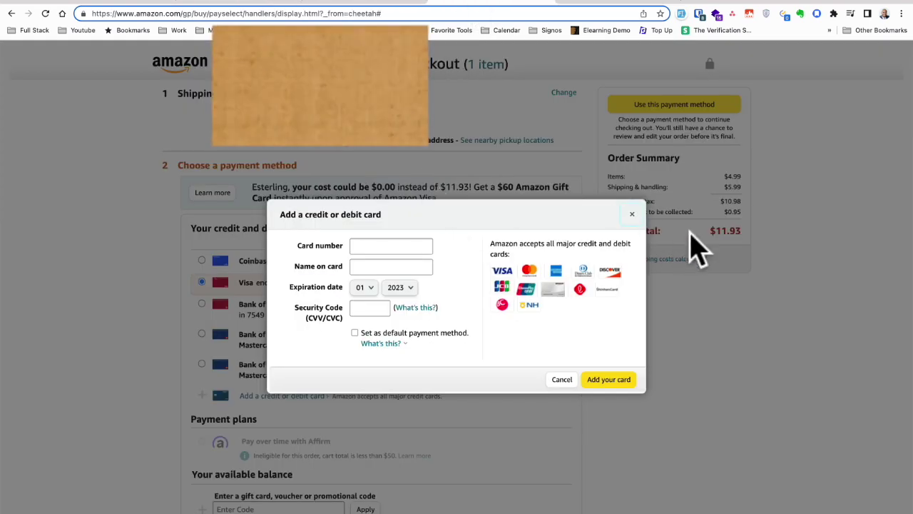
pyautogui.click(353, 2)
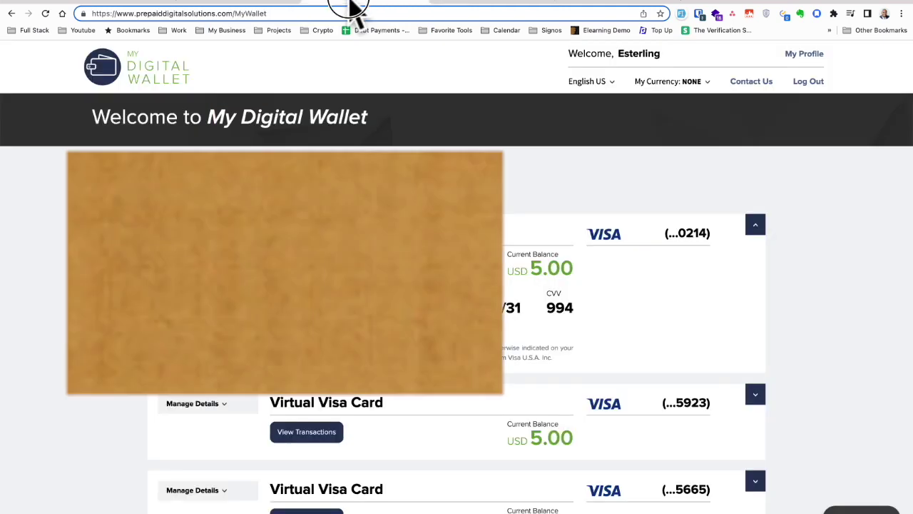
pyautogui.scroll(-3, 411, 437)
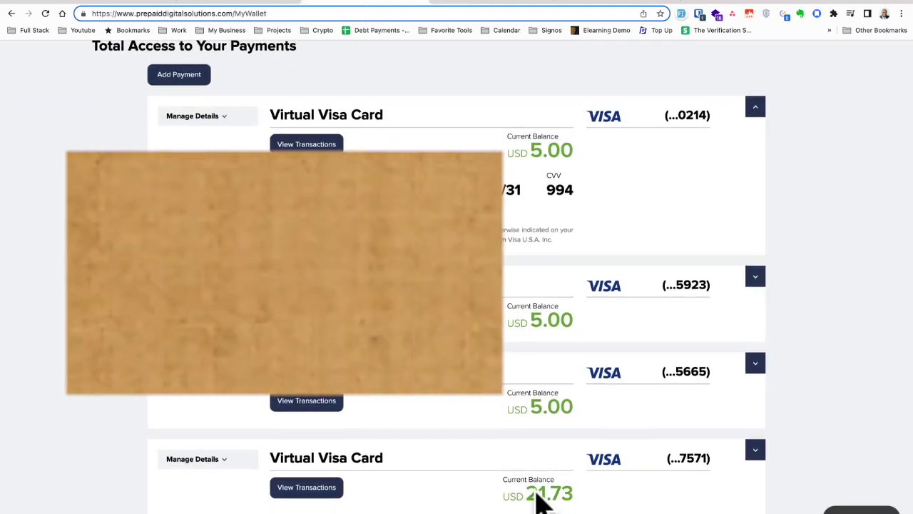
pyautogui.click(755, 451)
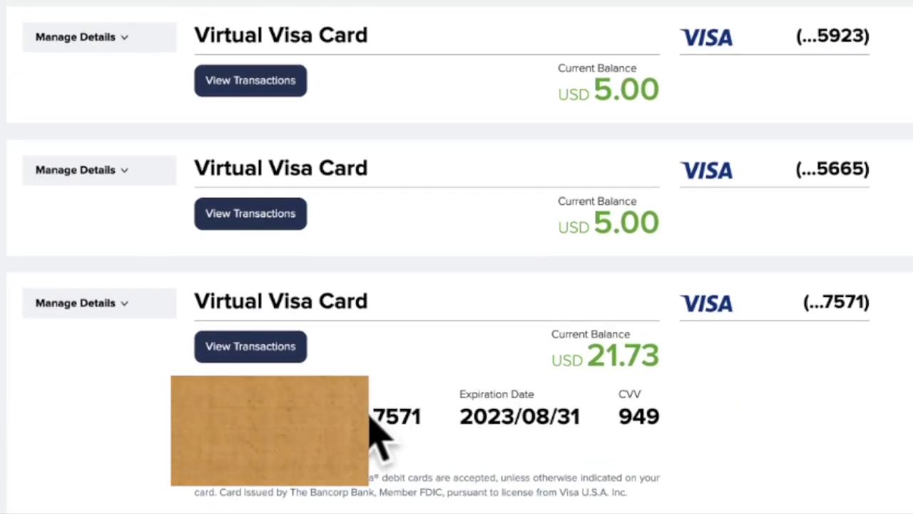
pyautogui.doubleClick(396, 411)
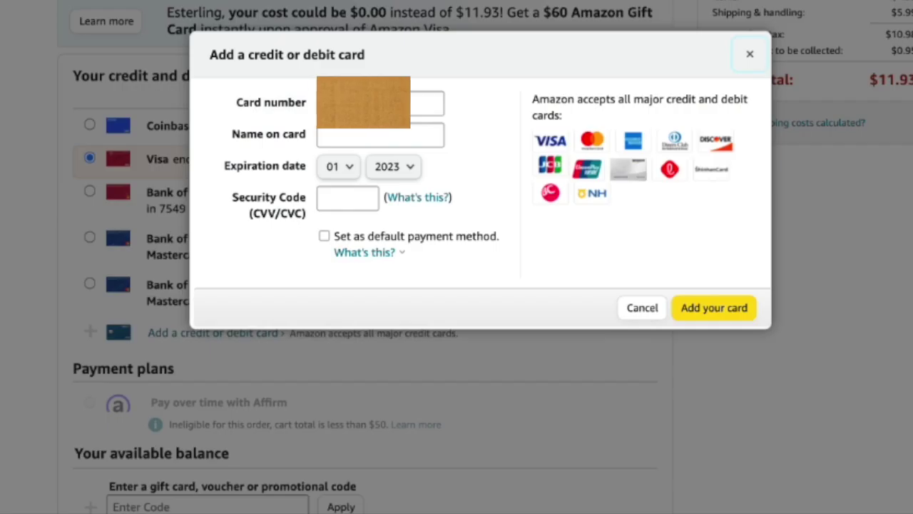
pyautogui.hotkey('alt', 'Tab')
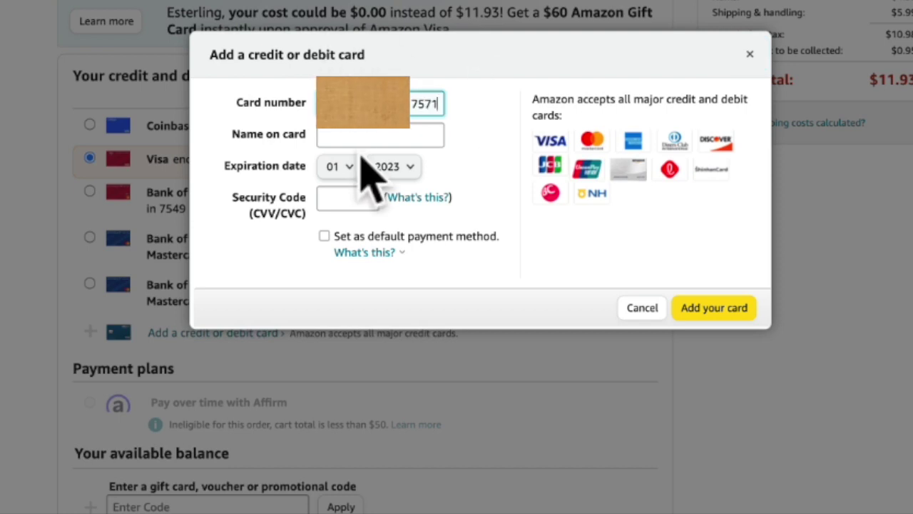
# Begin entering the cardholder's name and pick out the card's expiry month in the wallet
pyautogui.click(370, 137)
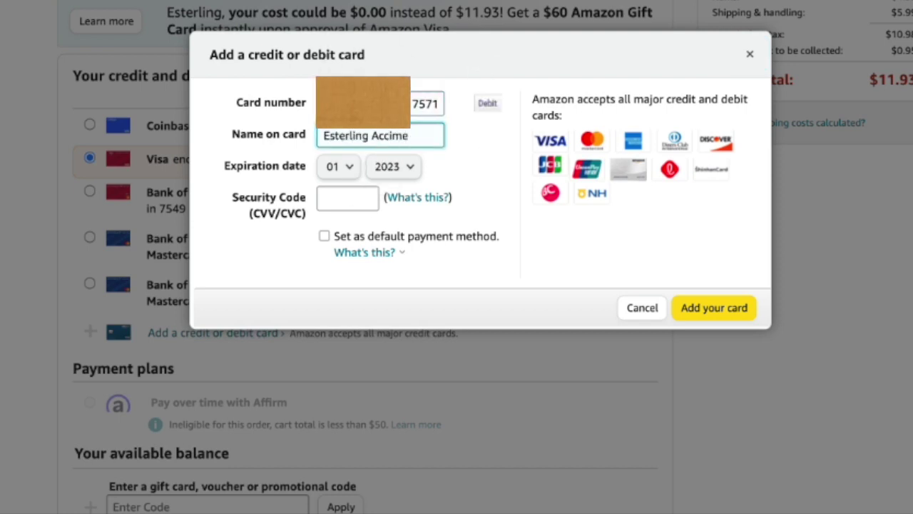
pyautogui.hotkey('alt', 'Tab')
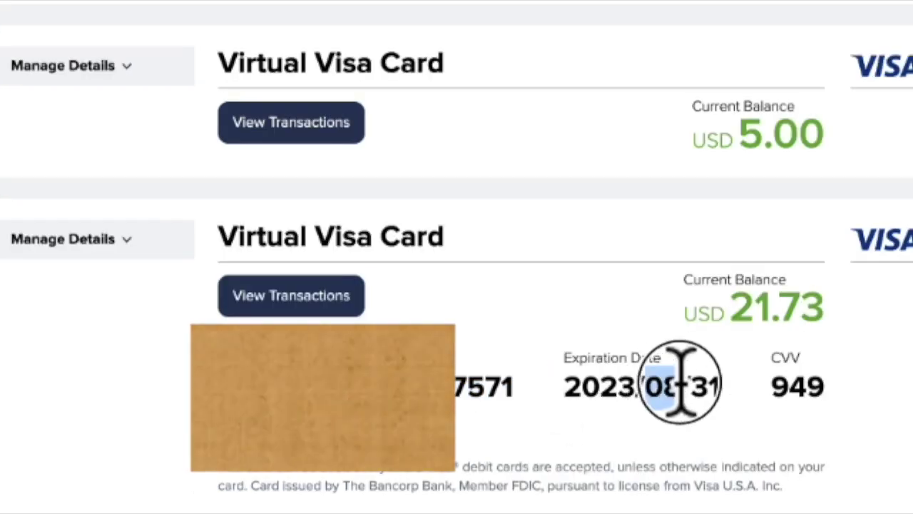
pyautogui.doubleClick(546, 416)
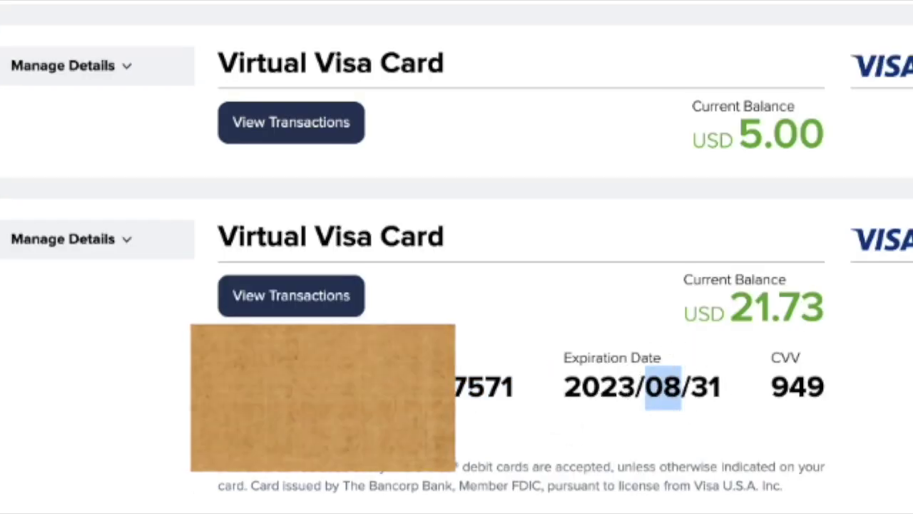
pyautogui.hotkey('alt', 'Tab')
# Set the card's expiration date to 08/2023 in the Amazon form
pyautogui.click(296, 224)
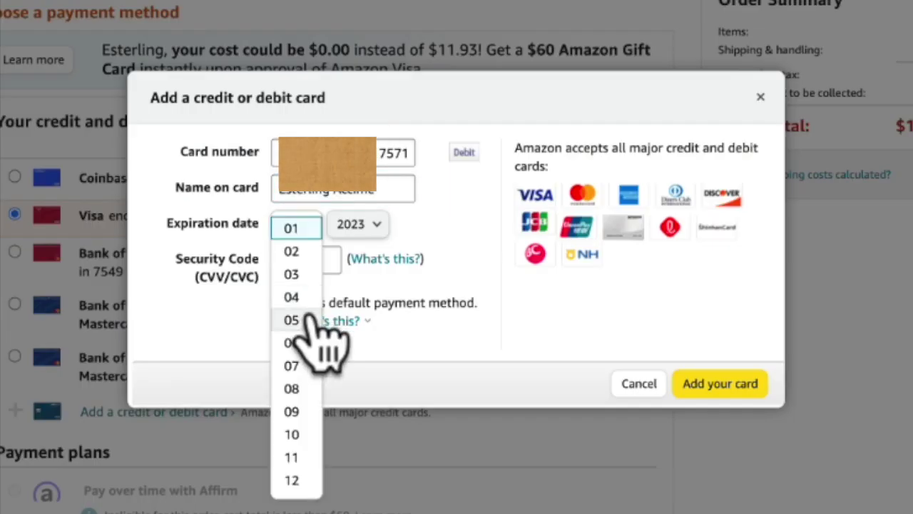
pyautogui.click(296, 386)
pyautogui.hotkey('alt', 'Tab')
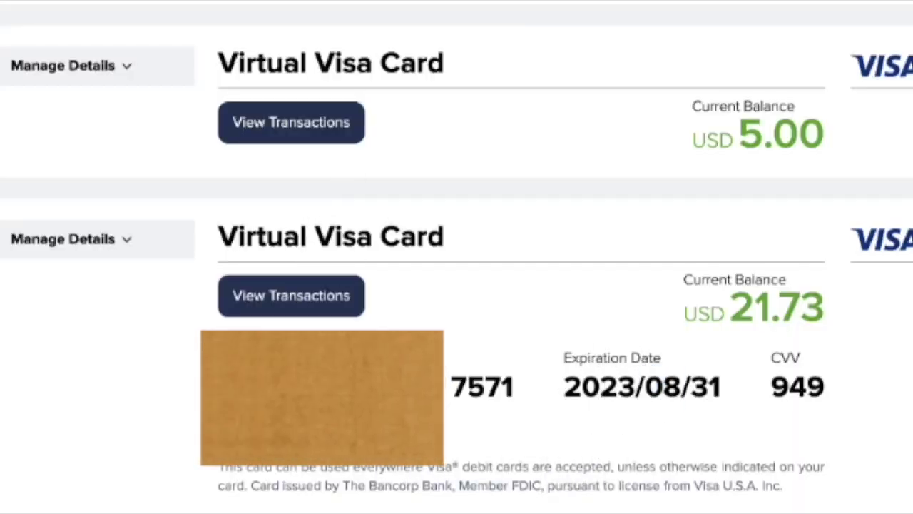
pyautogui.hotkey('alt', 'Tab')
pyautogui.click(358, 228)
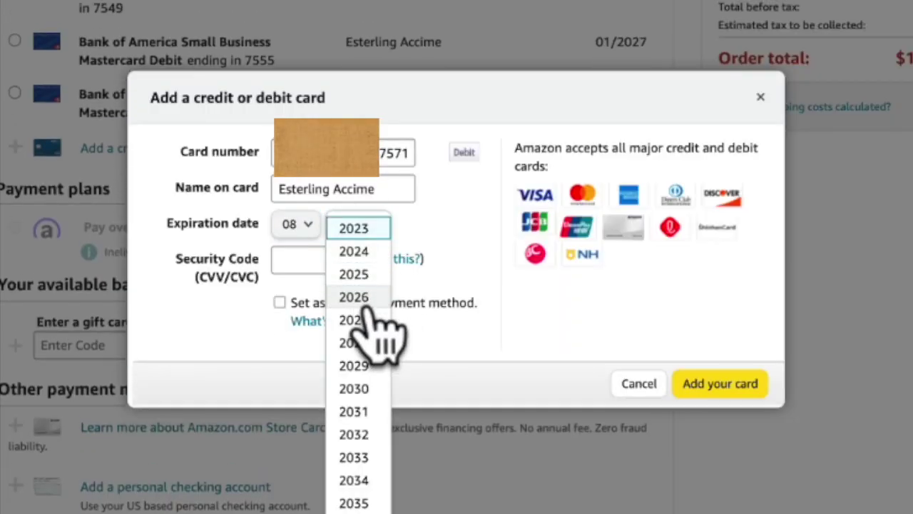
pyautogui.click(416, 241)
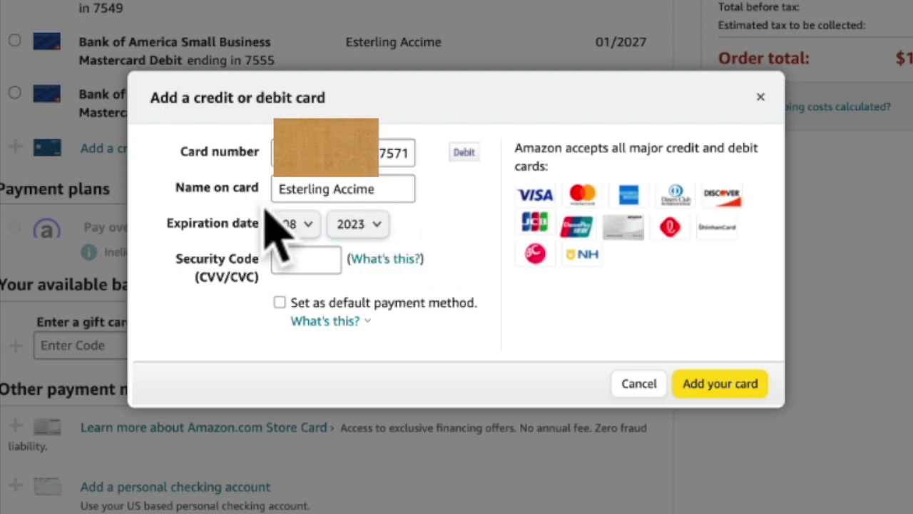
# Verify the 08/2023 expiry on the virtual card details in the wallet
pyautogui.hotkey('alt', 'Tab')
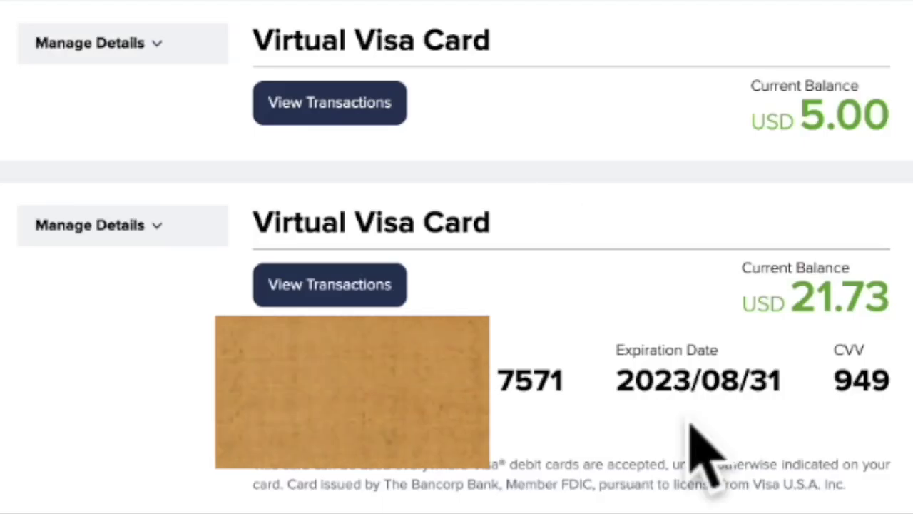
pyautogui.moveTo(620, 381); pyautogui.dragTo(805, 382)
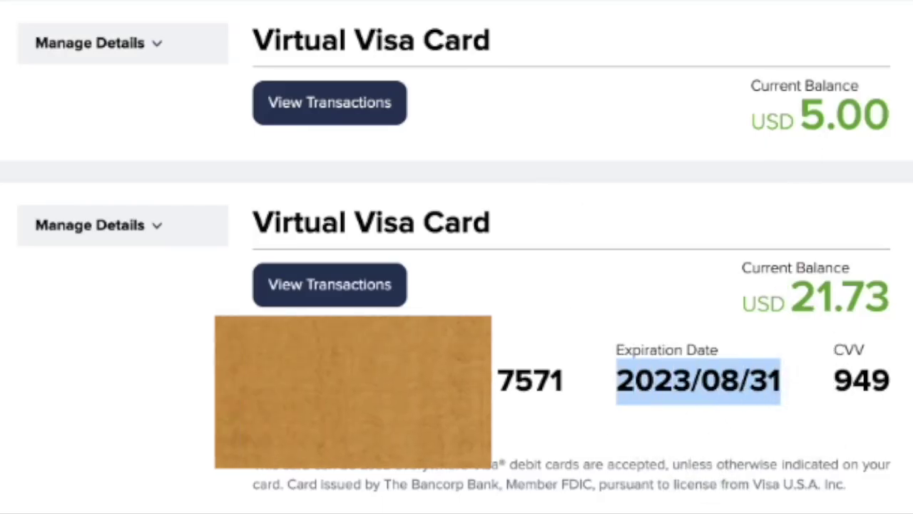
pyautogui.hotkey('alt', 'Tab')
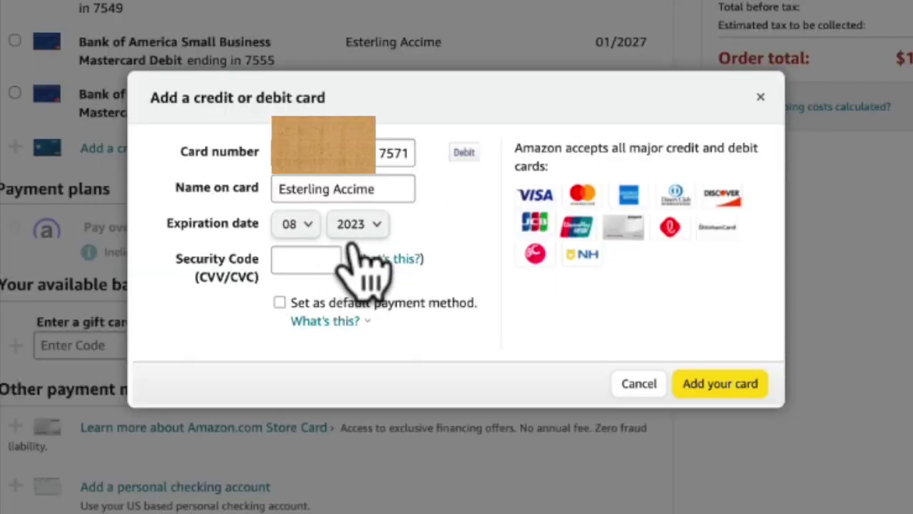
pyautogui.hotkey('alt', 'Tab')
pyautogui.moveTo(690, 376); pyautogui.dragTo(641, 349)
pyautogui.click(716, 381)
pyautogui.moveTo(748, 379); pyautogui.dragTo(771, 379)
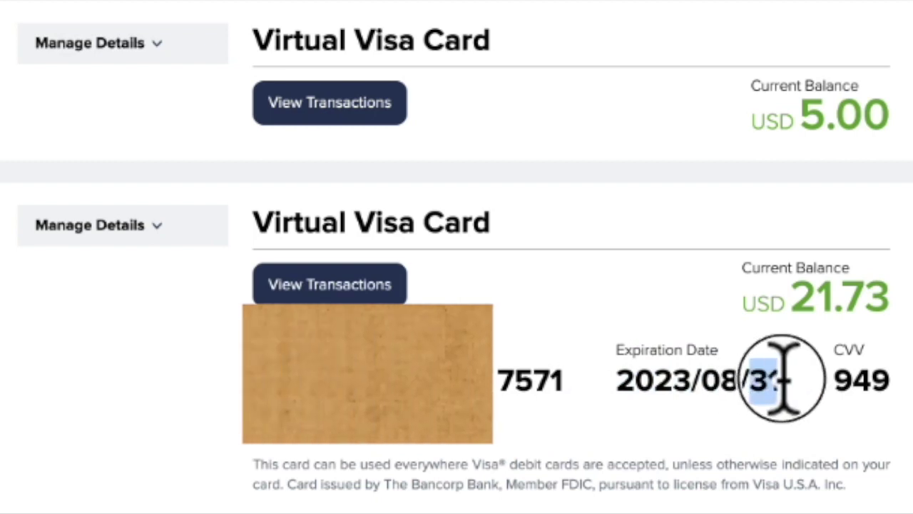
pyautogui.click(757, 385)
pyautogui.moveTo(687, 374); pyautogui.dragTo(606, 374)
pyautogui.moveTo(740, 382); pyautogui.dragTo(770, 332)
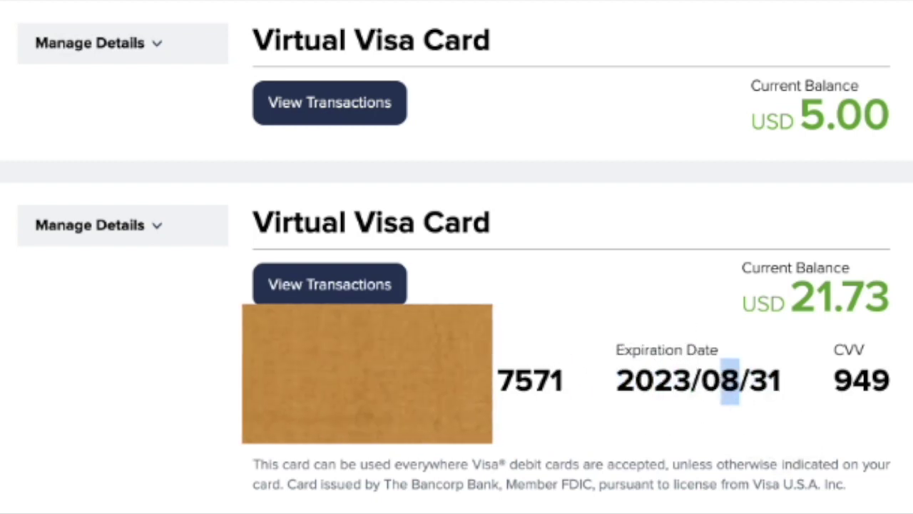
pyautogui.hotkey('alt', 'Tab')
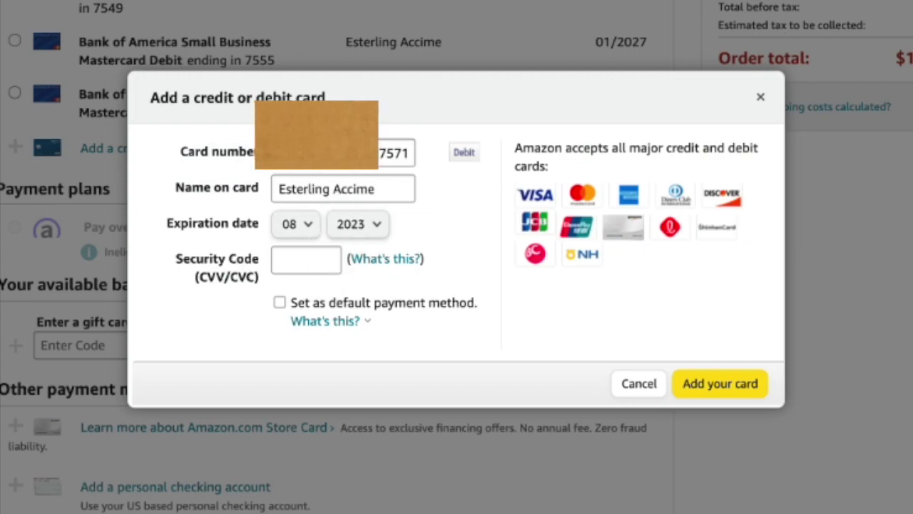
# Paste the card's CVV as the security code and save the card ending 7571
pyautogui.hotkey('alt', 'Tab')
pyautogui.doubleClick(862, 382)
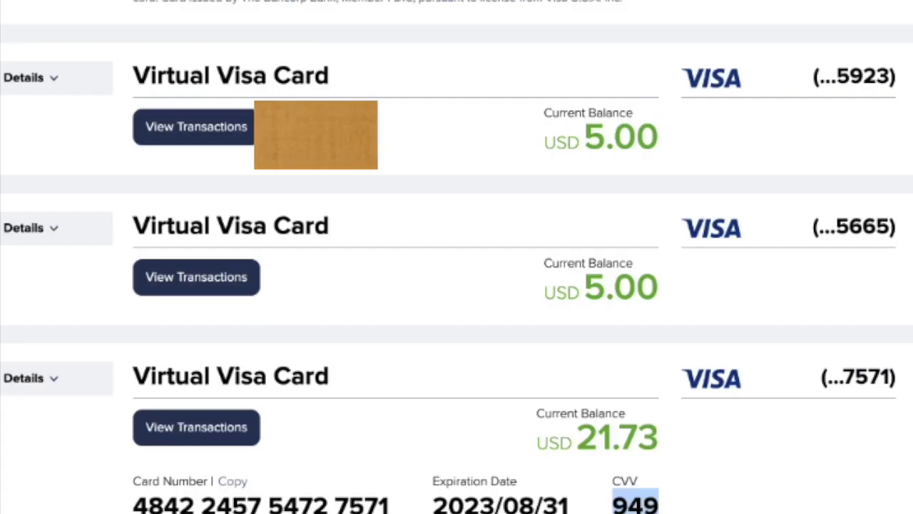
pyautogui.hotkey('alt', 'Tab')
pyautogui.click(291, 262)
pyautogui.hotkey('ctrl', 'v')
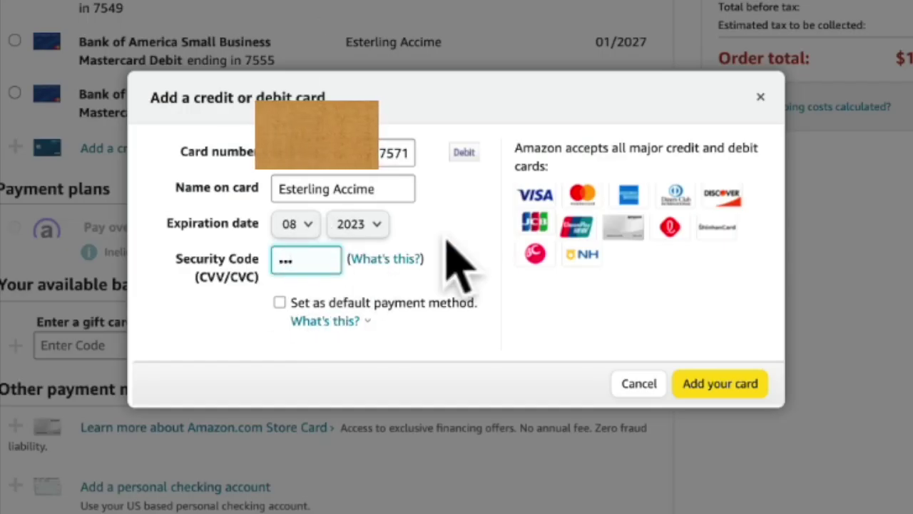
pyautogui.click(319, 172)
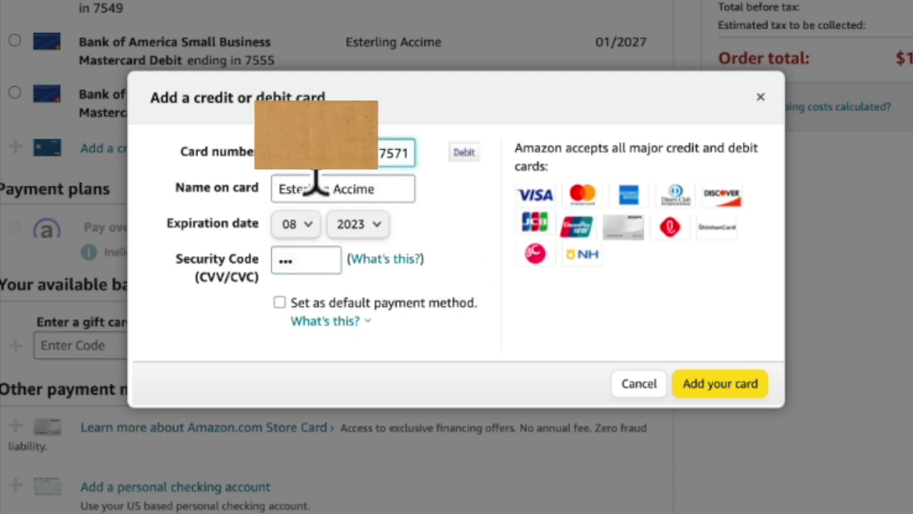
pyautogui.tripleClick(387, 188)
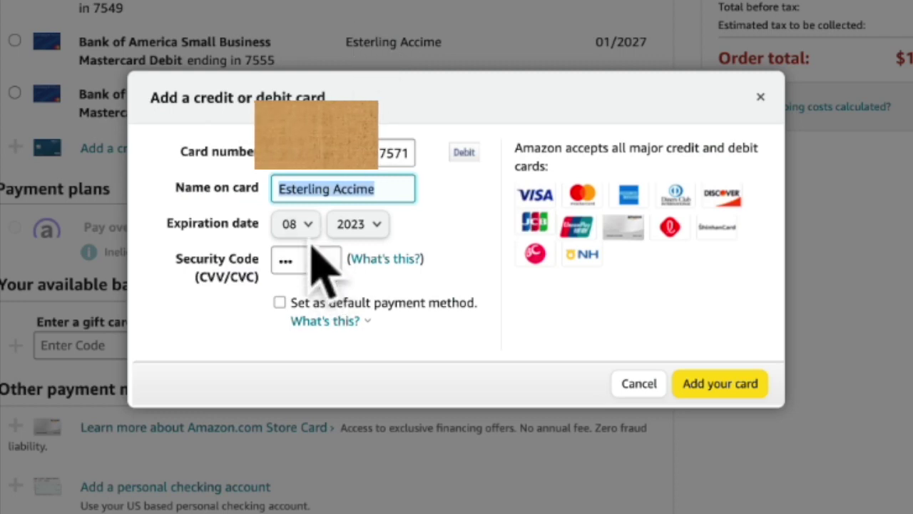
pyautogui.click(719, 387)
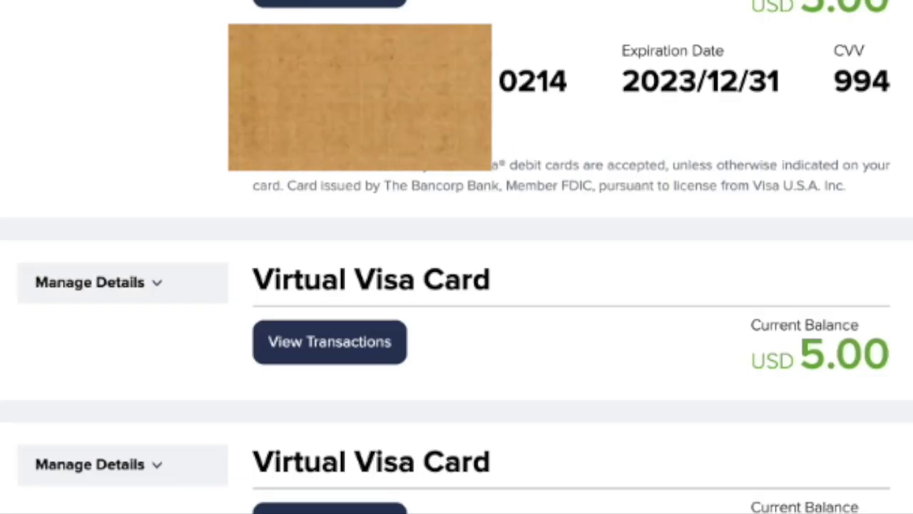
# Choose the debit card ending 7571 as the order's payment method
pyautogui.scroll(-3, 457, 257)
pyautogui.moveTo(889, 378); pyautogui.dragTo(742, 421)
pyautogui.moveTo(499, 374); pyautogui.dragTo(565, 378)
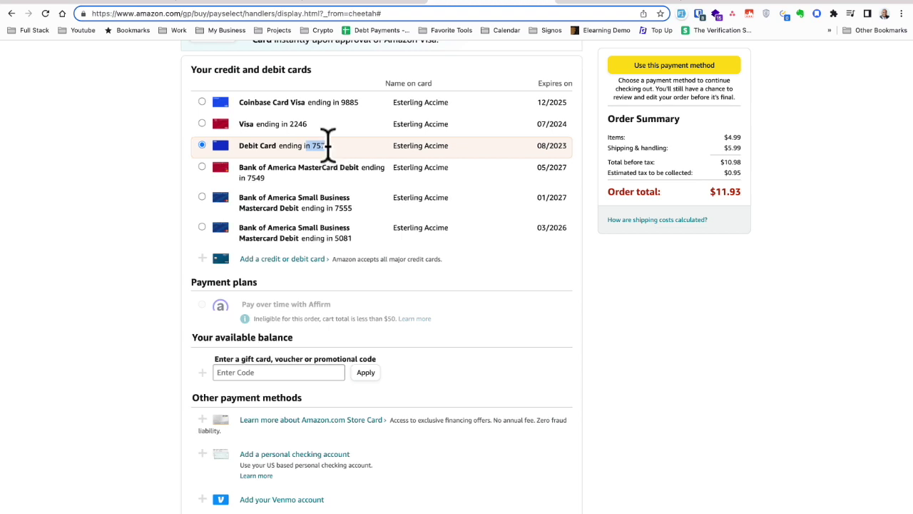
pyautogui.scroll(-3, 229, 244)
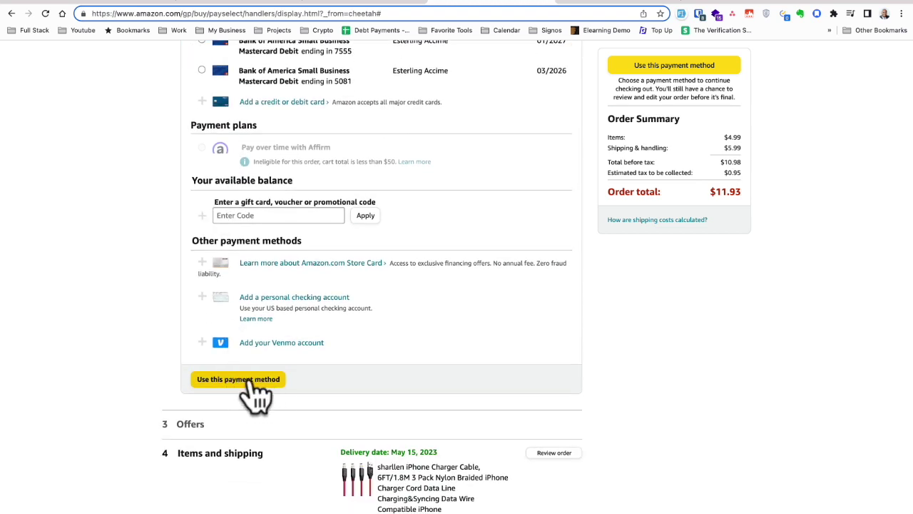
pyautogui.click(249, 379)
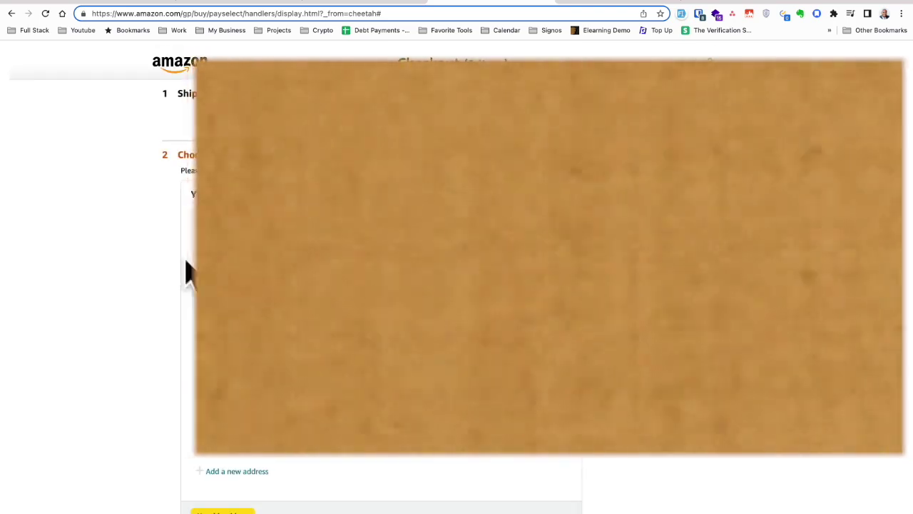
# Confirm the shipping address and place the $11.93 order
pyautogui.scroll(-3, 457, 285)
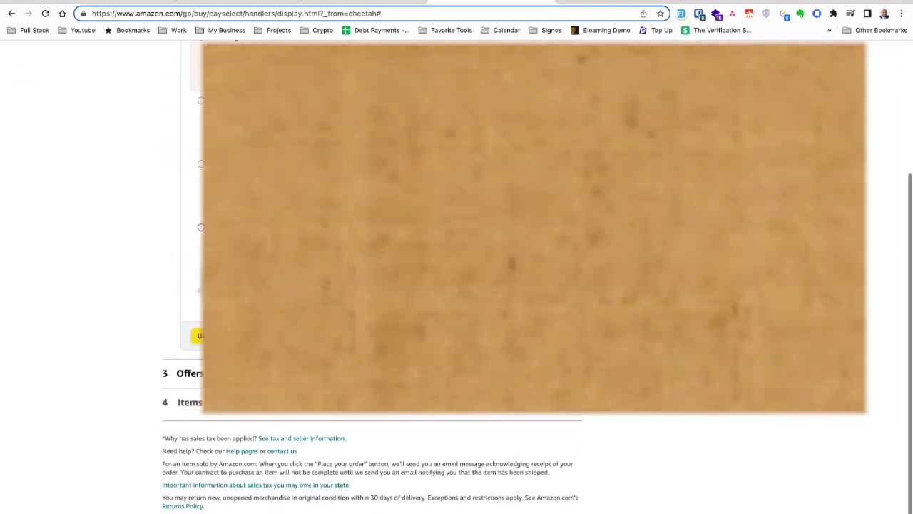
pyautogui.click(235, 337)
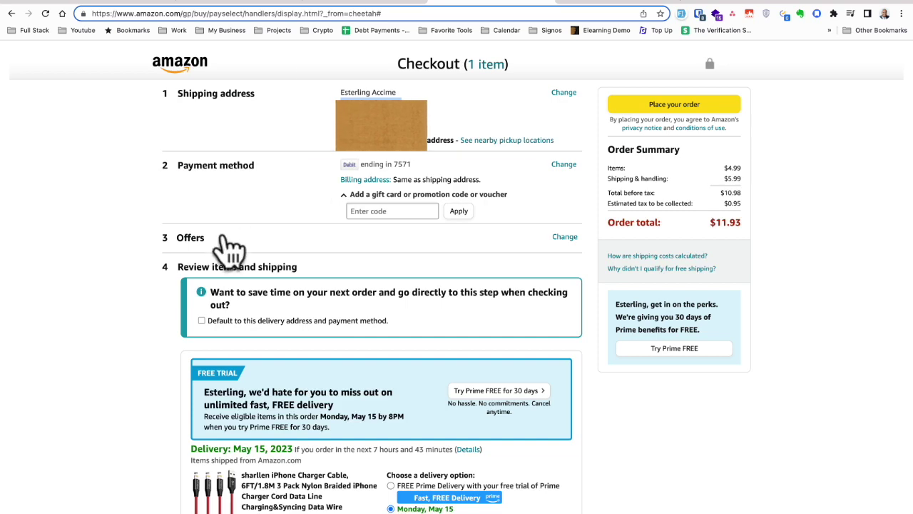
pyautogui.scroll(-5, 241, 238)
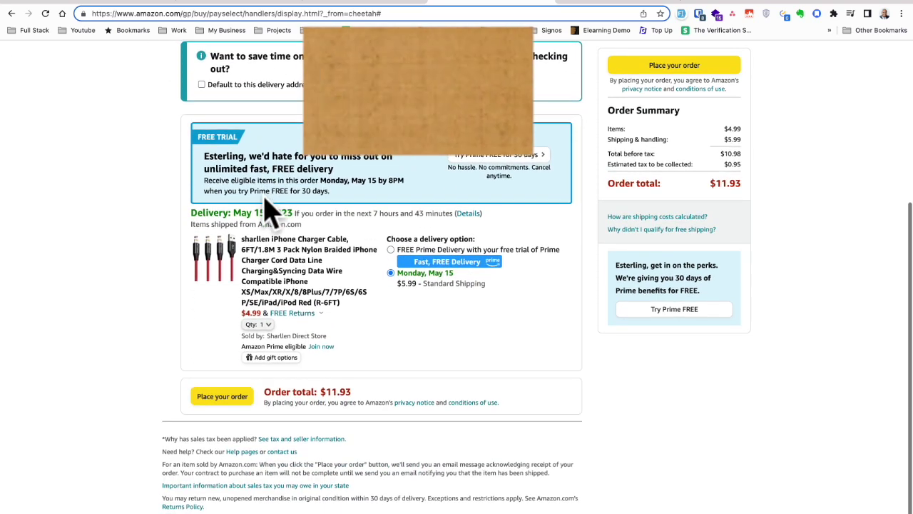
pyautogui.moveTo(319, 394); pyautogui.dragTo(358, 389)
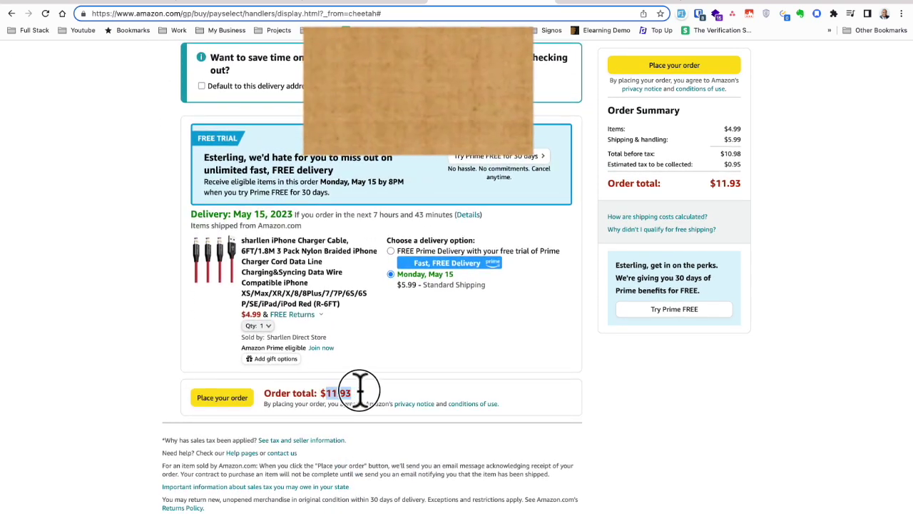
pyautogui.click(222, 400)
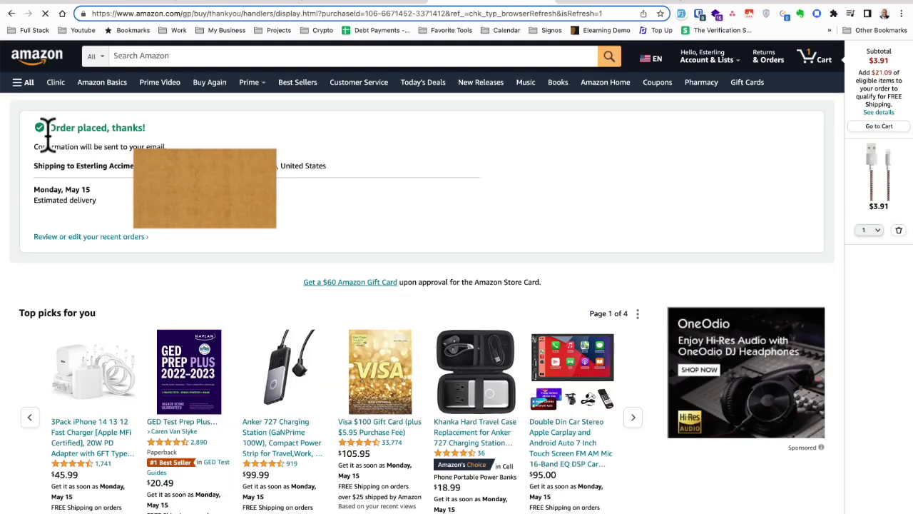
# Reload the wallet and confirm the 7571 card's balance dropped from 21.73 to 9.80
pyautogui.moveTo(37, 151); pyautogui.dragTo(69, 189)
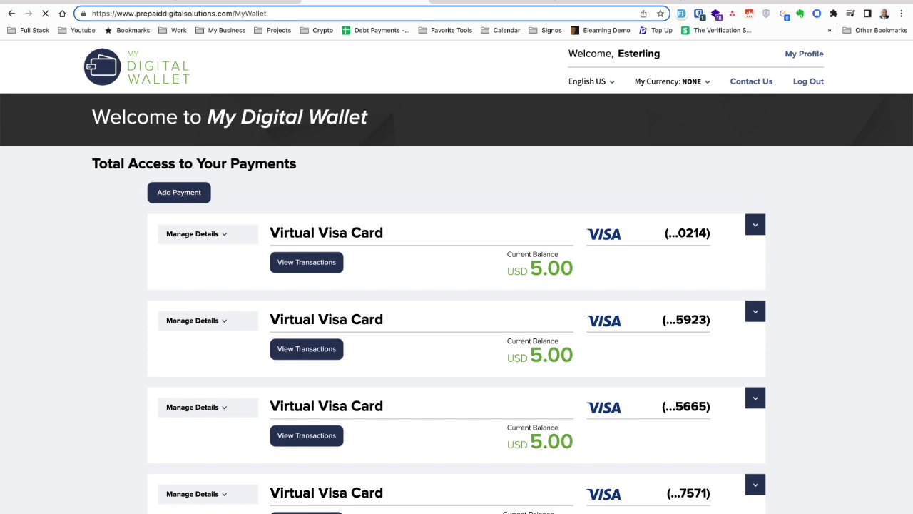
pyautogui.scroll(-1, 521, 468)
pyautogui.moveTo(527, 492); pyautogui.dragTo(589, 499)
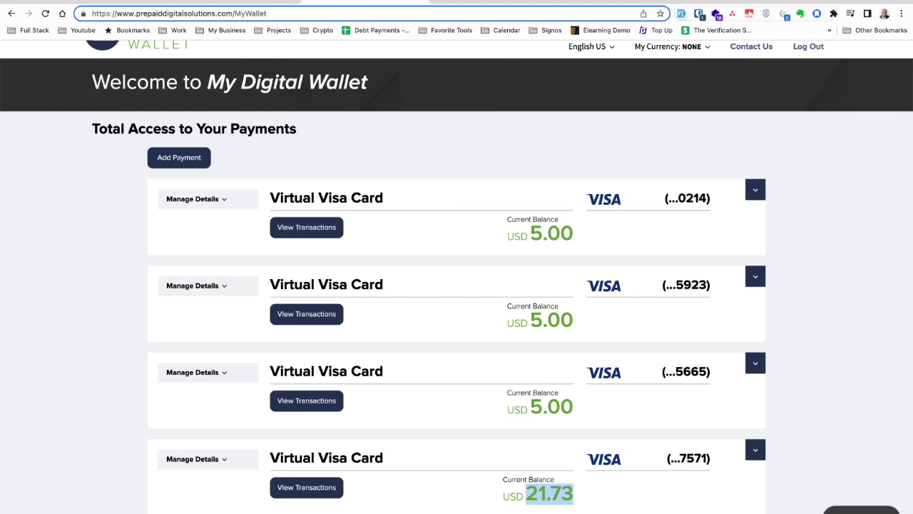
pyautogui.press('Return')
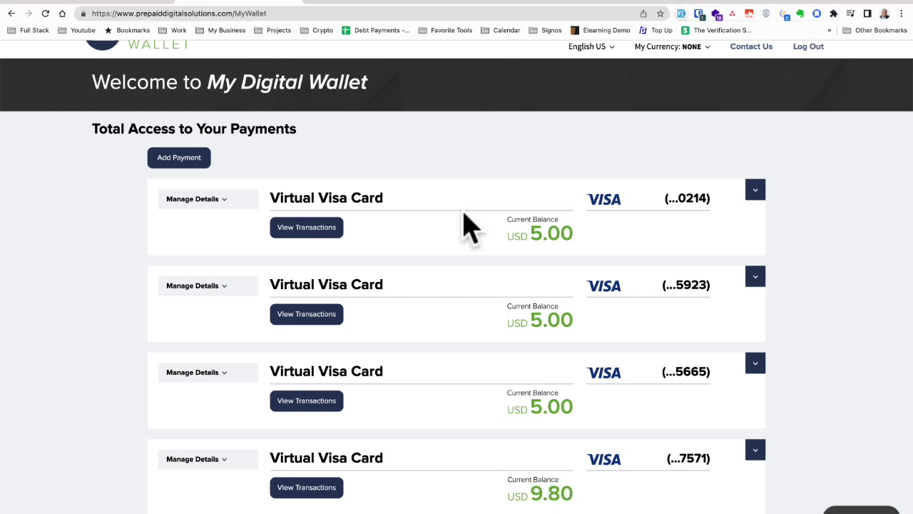
pyautogui.moveTo(531, 491); pyautogui.dragTo(589, 487)
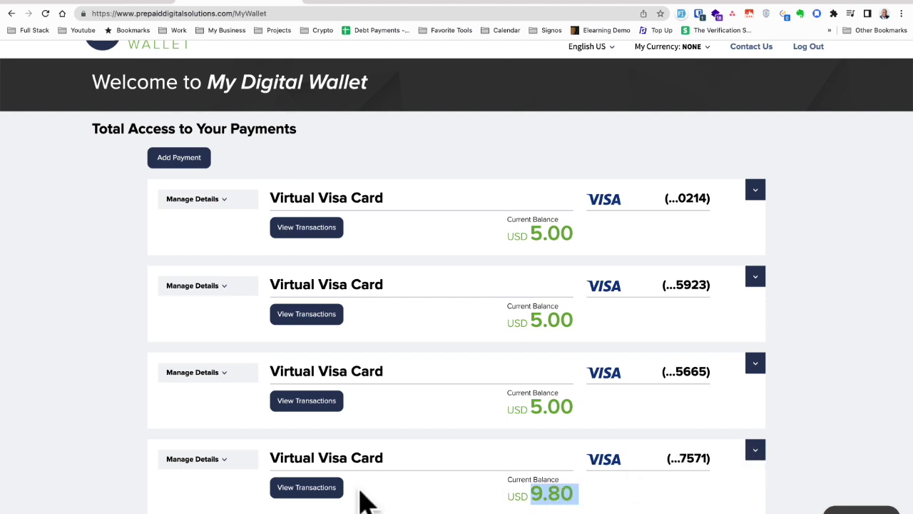
pyautogui.click(308, 490)
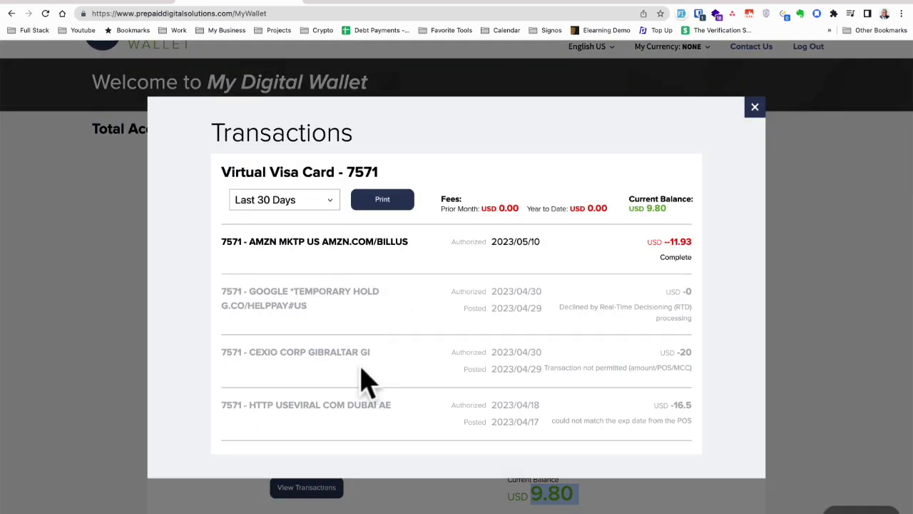
pyautogui.moveTo(221, 241); pyautogui.dragTo(686, 243)
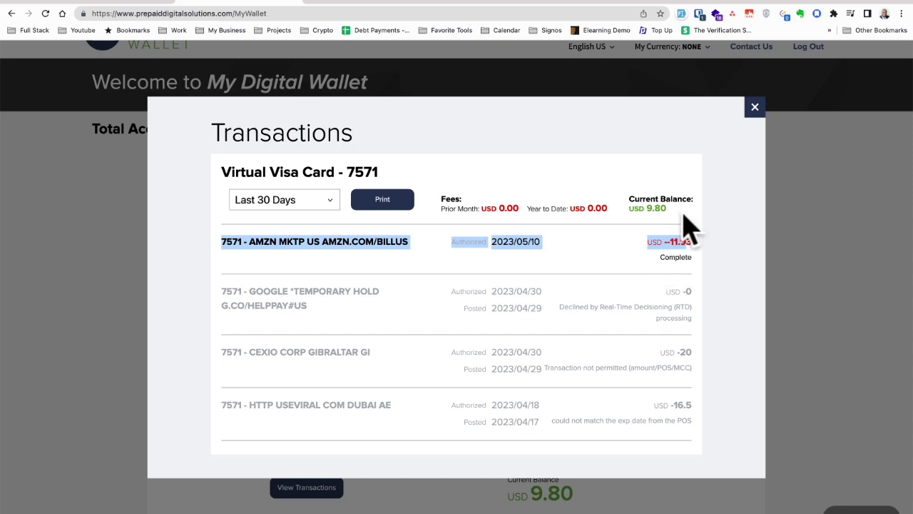
pyautogui.click(755, 107)
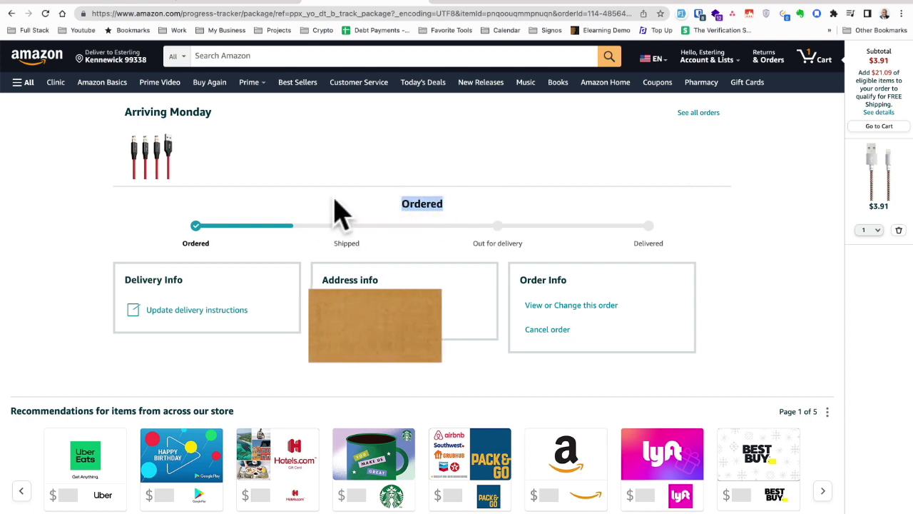
# Highlight the 'Arriving Monday' heading on the cable order's tracking page
pyautogui.moveTo(214, 114); pyautogui.dragTo(135, 114)
pyautogui.click(130, 130)
pyautogui.moveTo(116, 126); pyautogui.dragTo(241, 126)
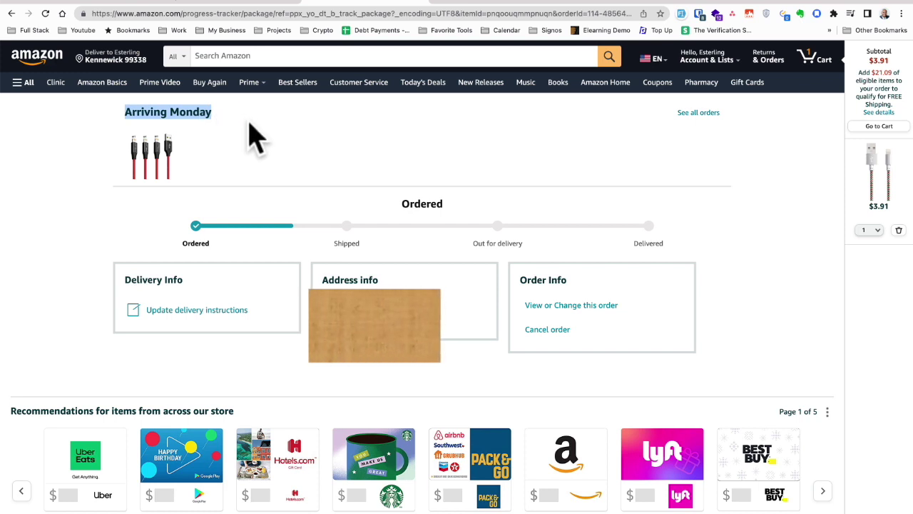